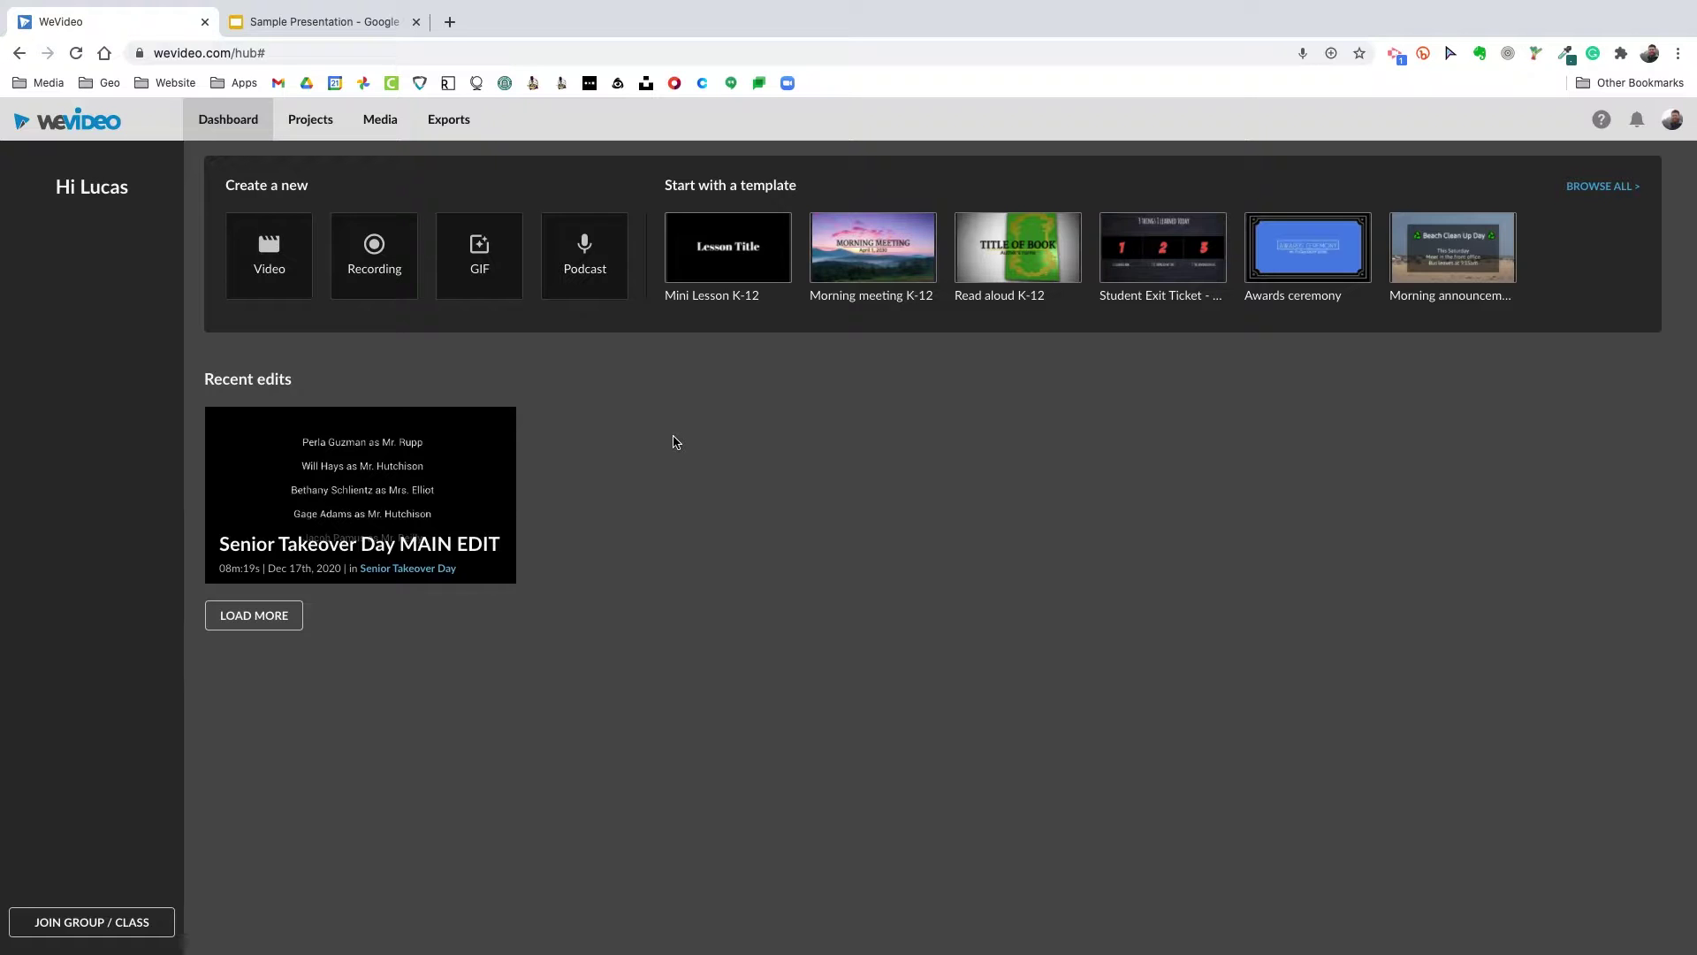
- Create a new screen-only recording and set it to be saved in the MISC project
click(368, 266)
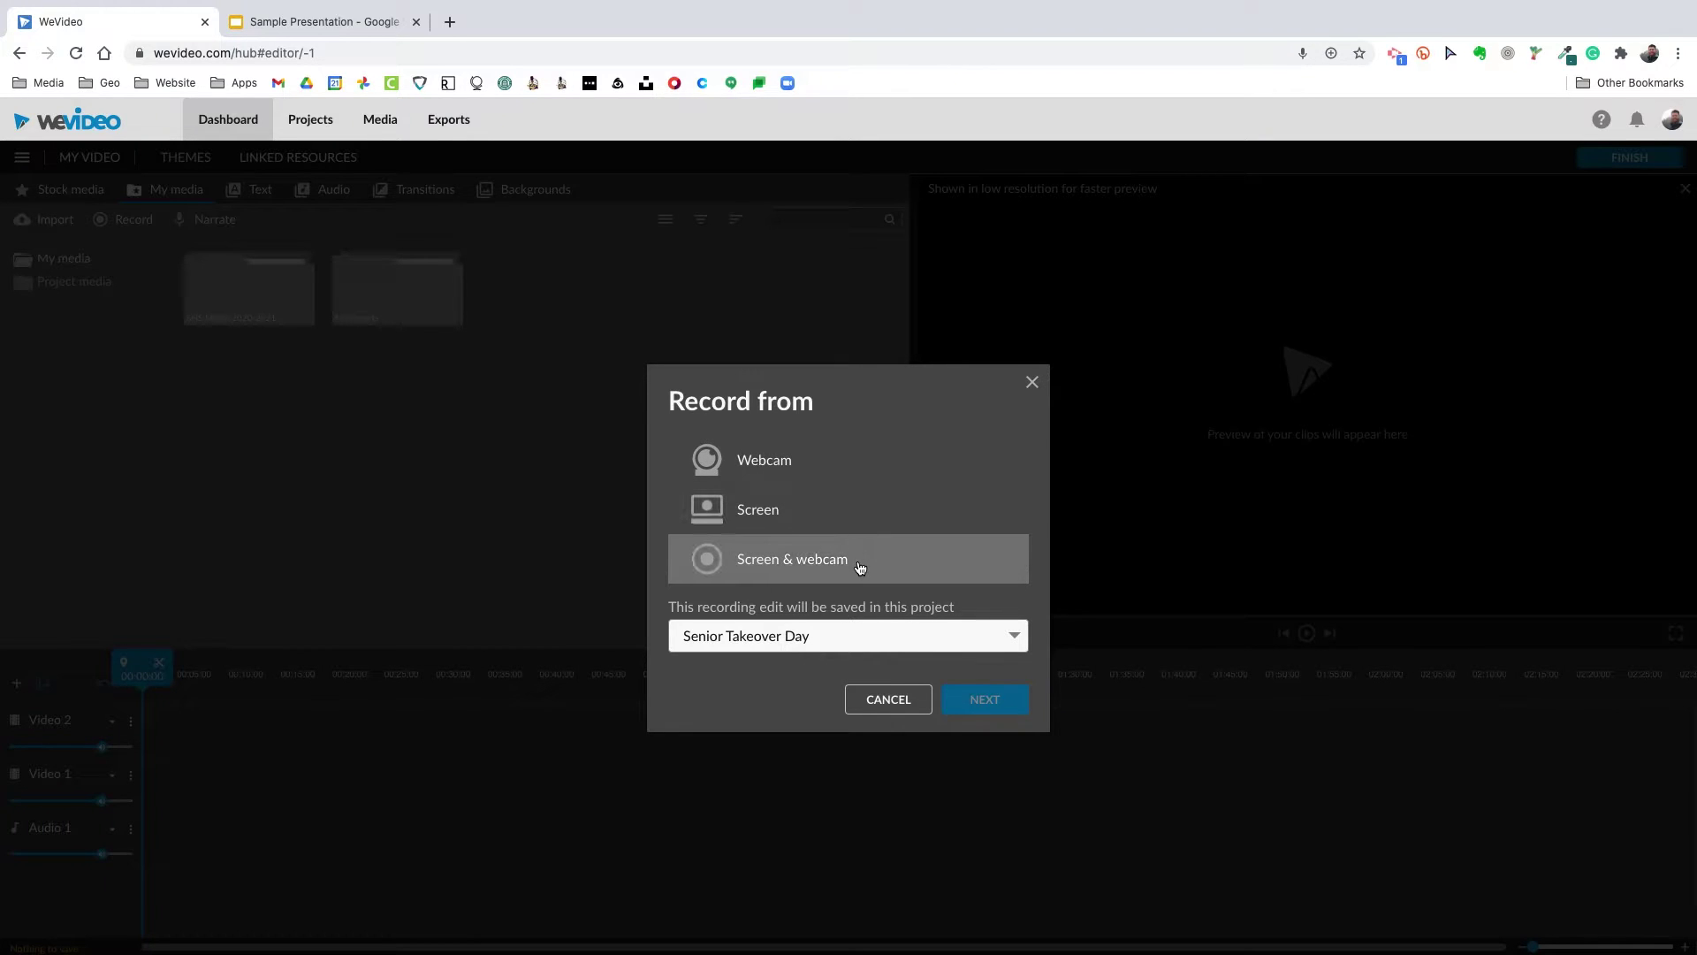
click(858, 519)
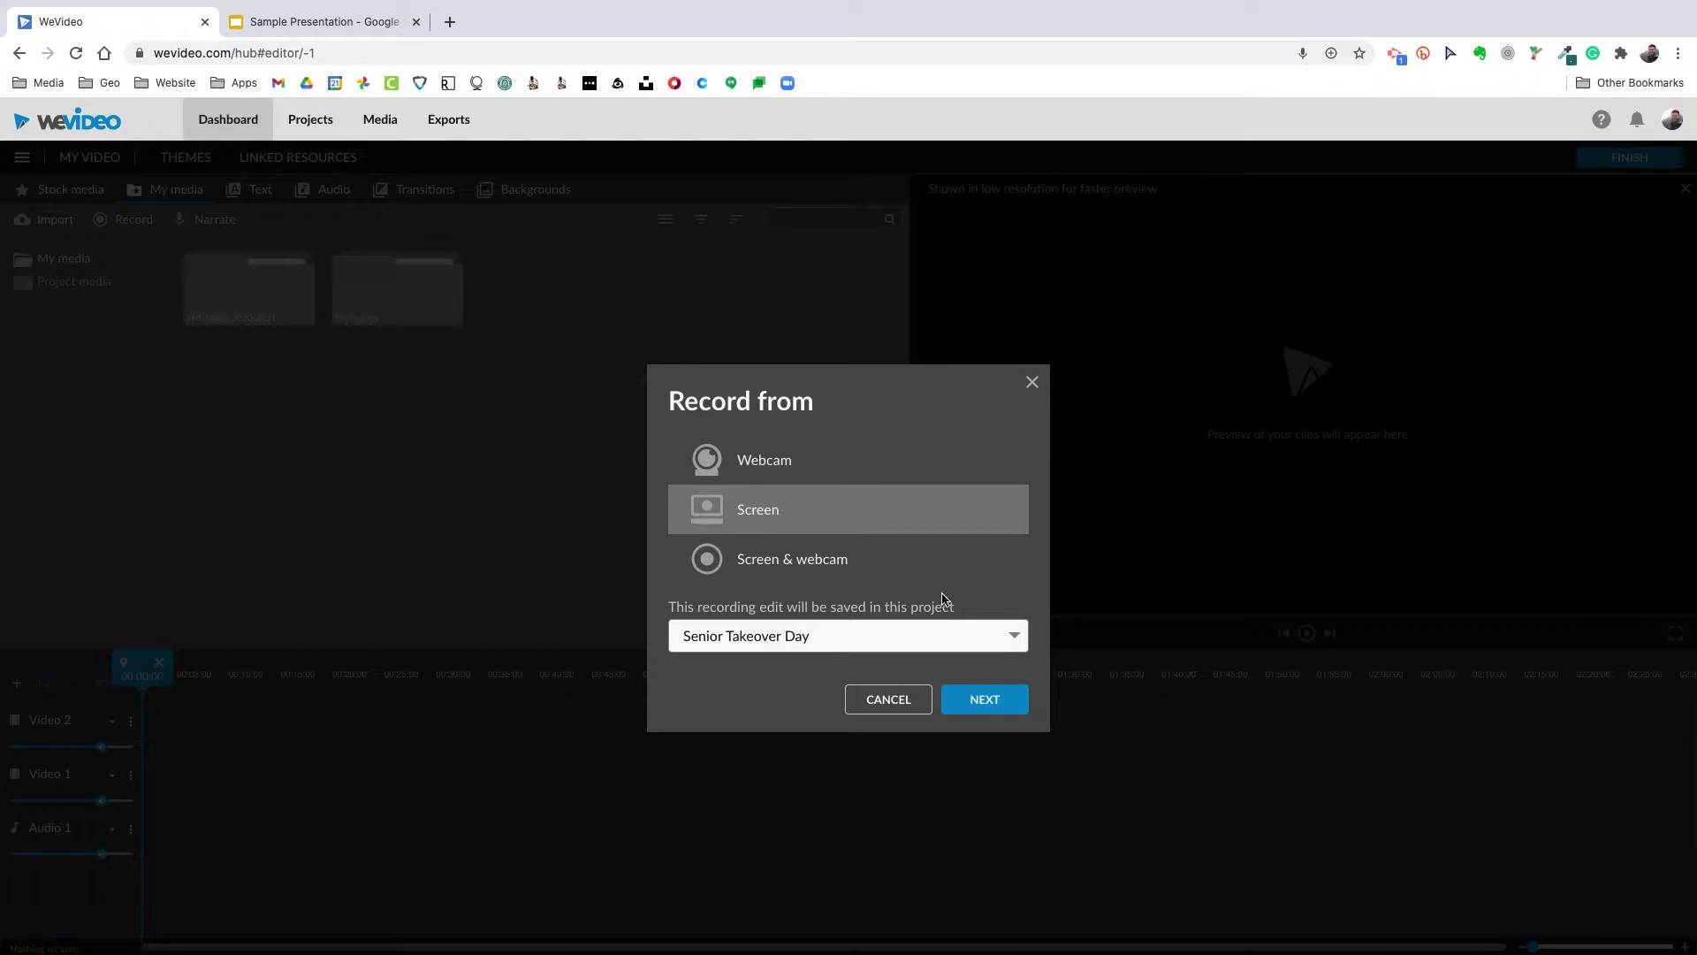
click(955, 637)
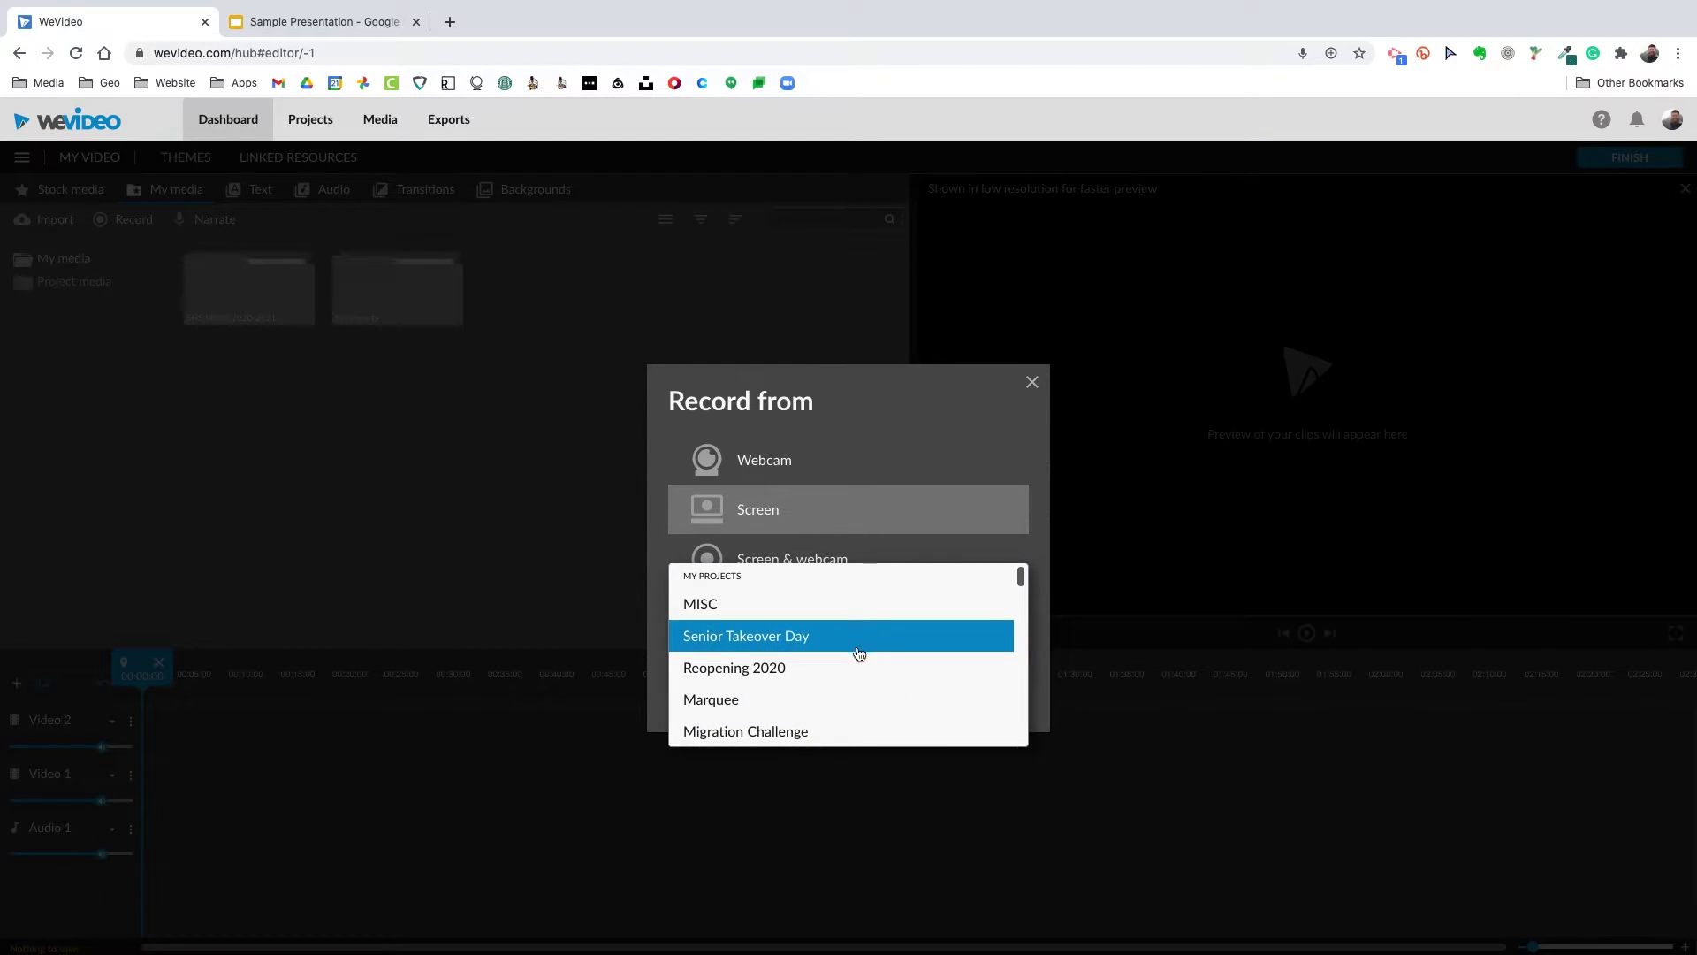
click(760, 605)
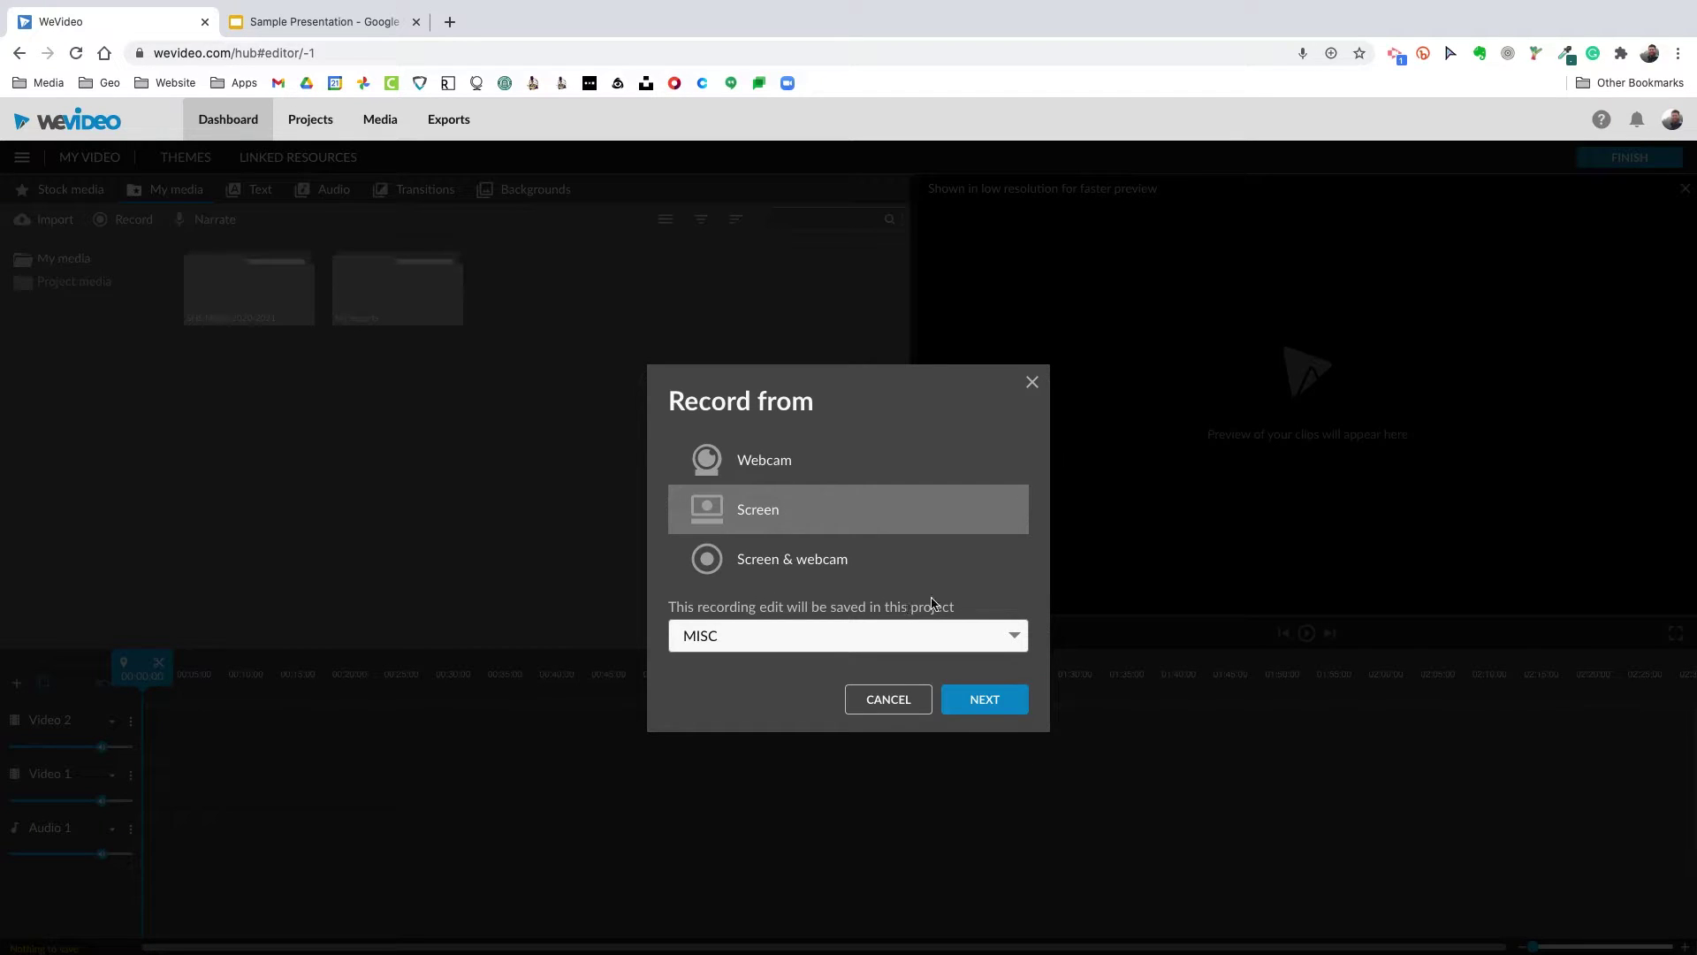
click(984, 703)
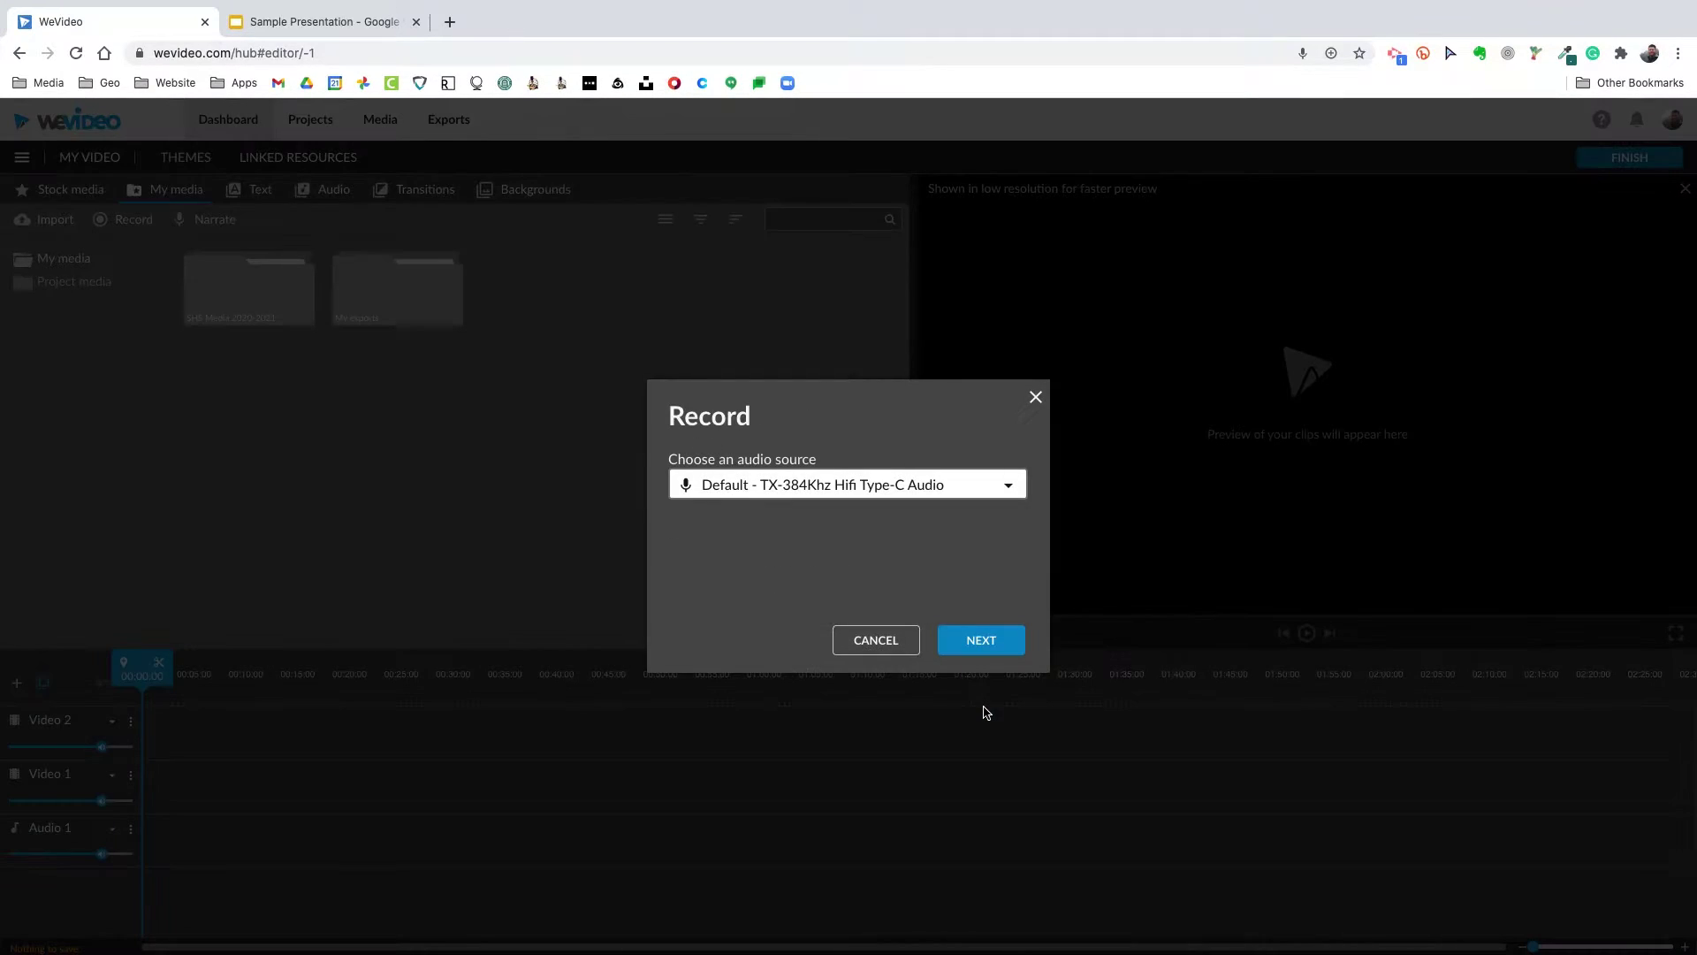
- Keep the default TX-384Khz Hifi Type-C Audio source and share the entire Screen 2 to start recording
click(977, 485)
click(979, 491)
click(964, 649)
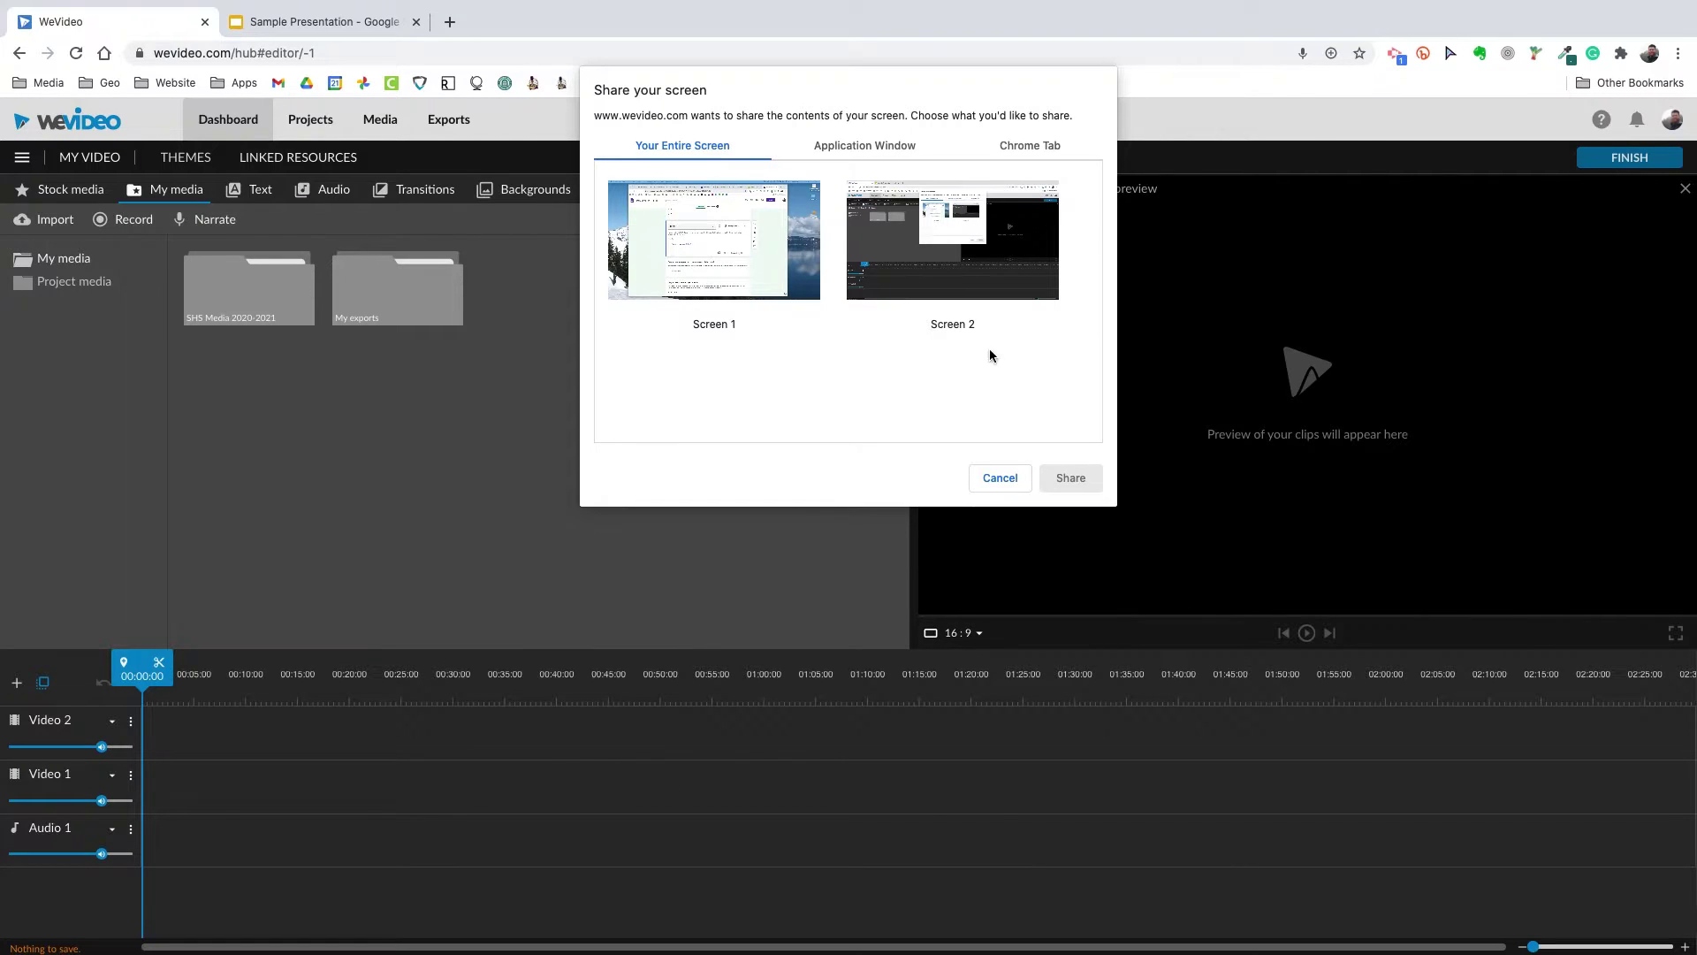
click(984, 278)
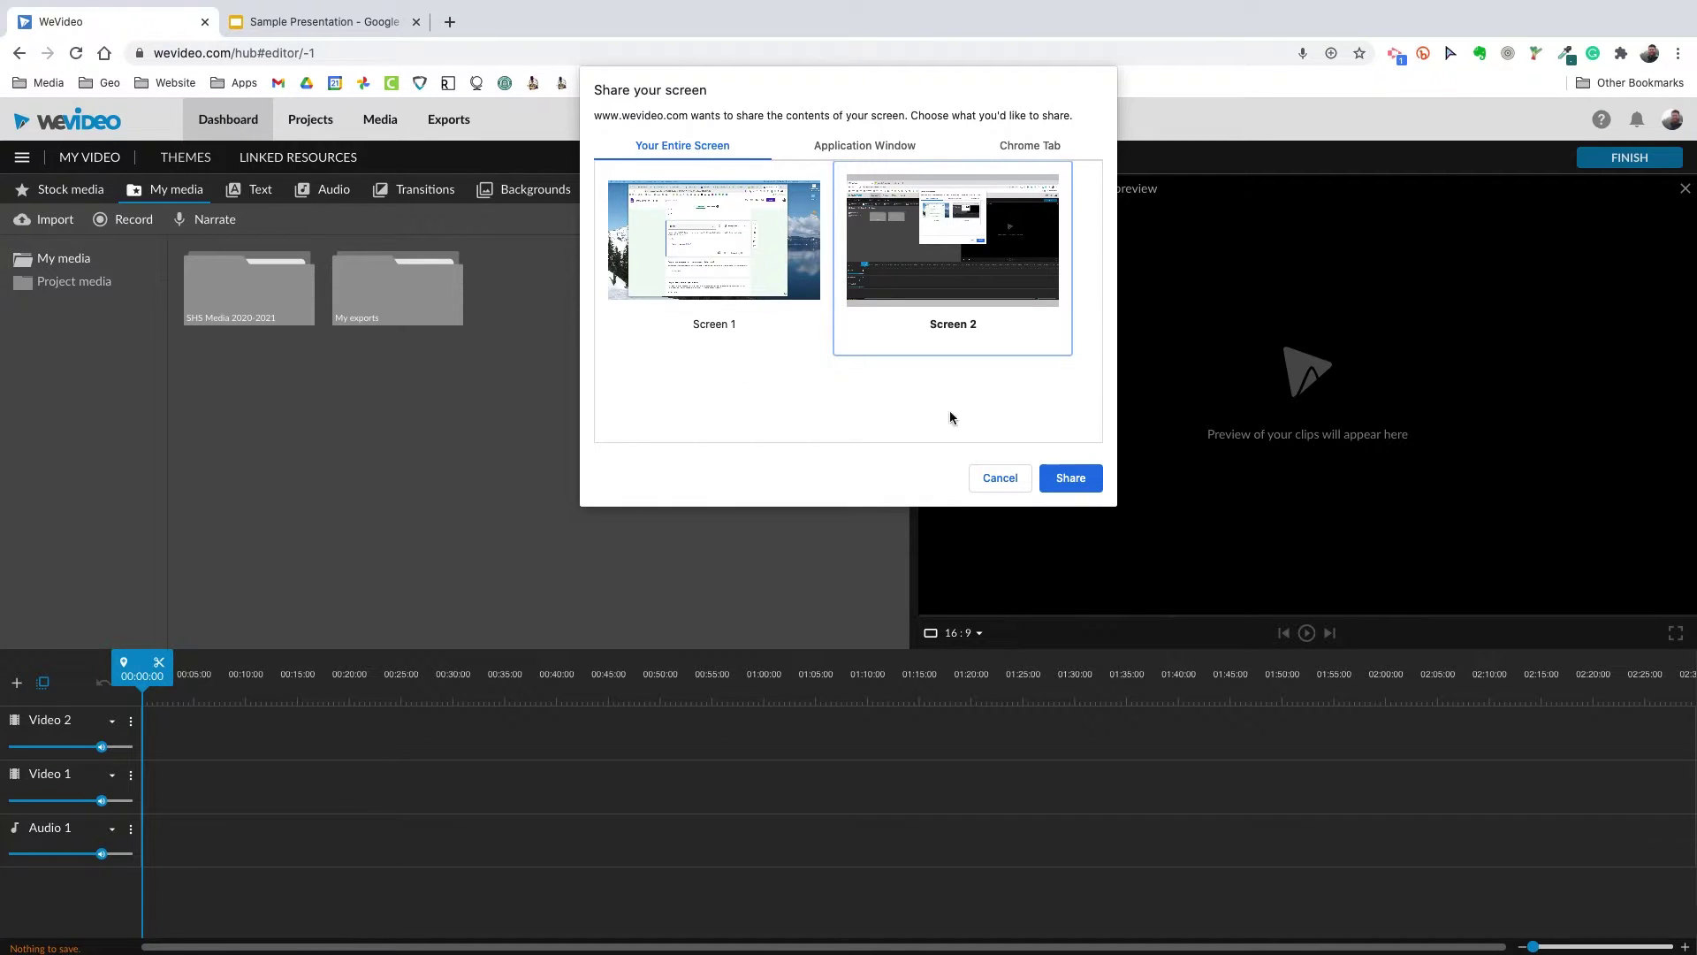
click(1068, 478)
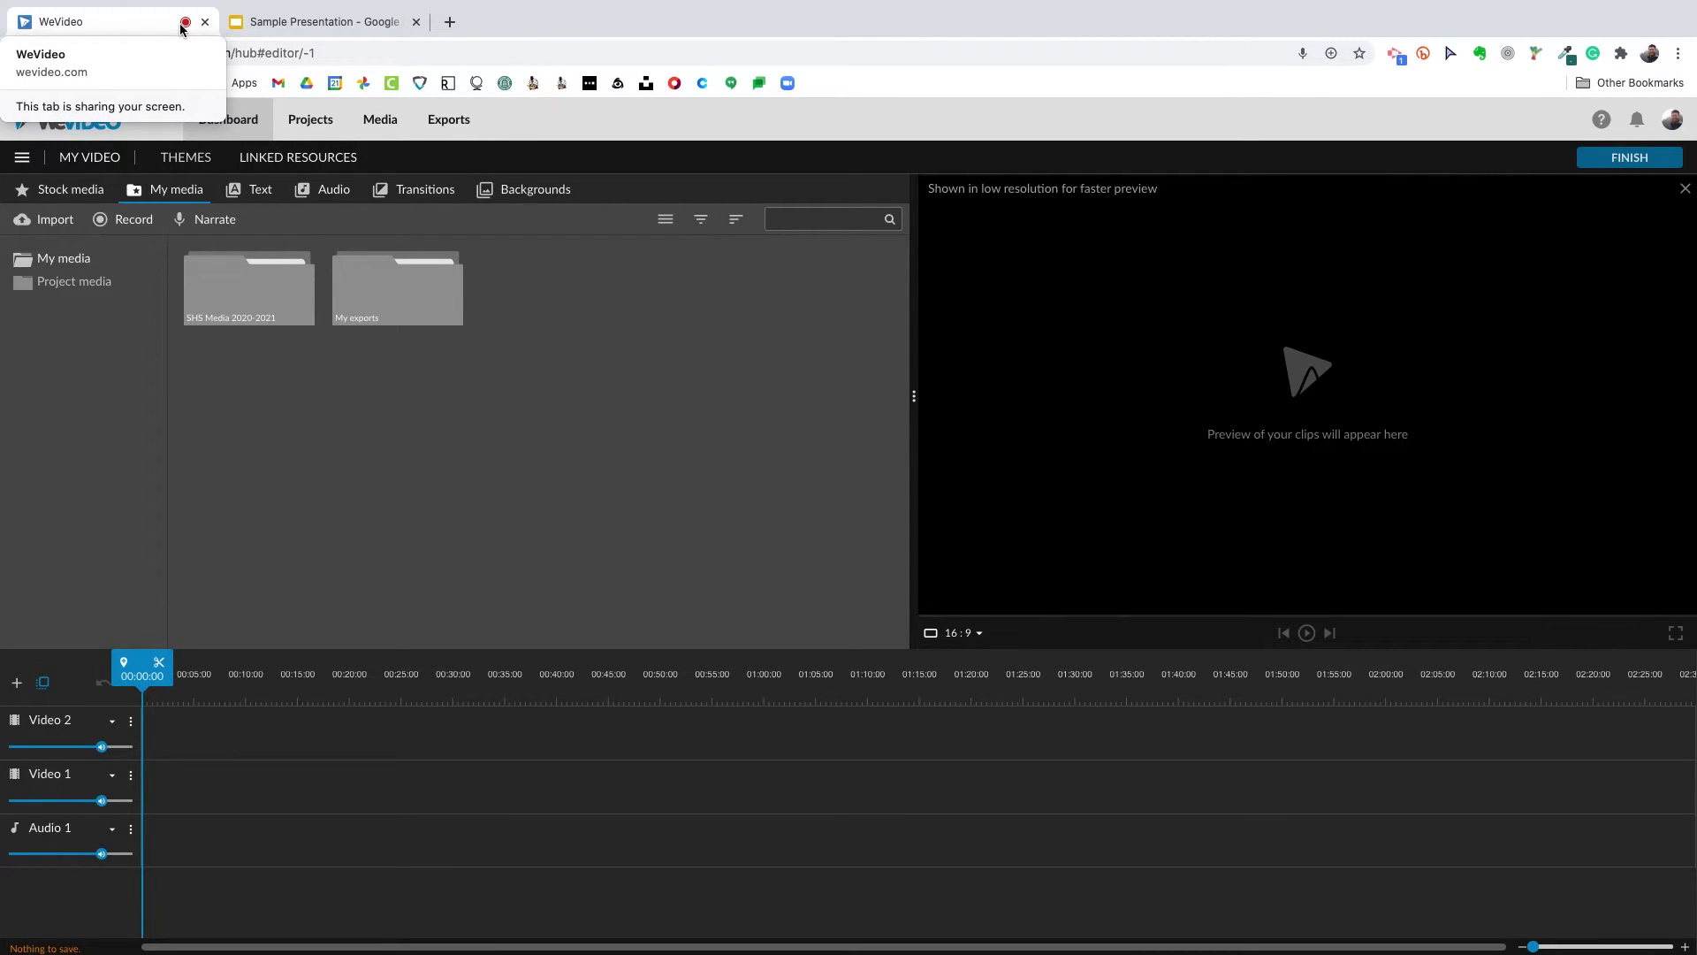
- Switch to the Sample Presentation in Google Slides, present it from the first slide through Slide 3, and exit the slideshow
click(320, 27)
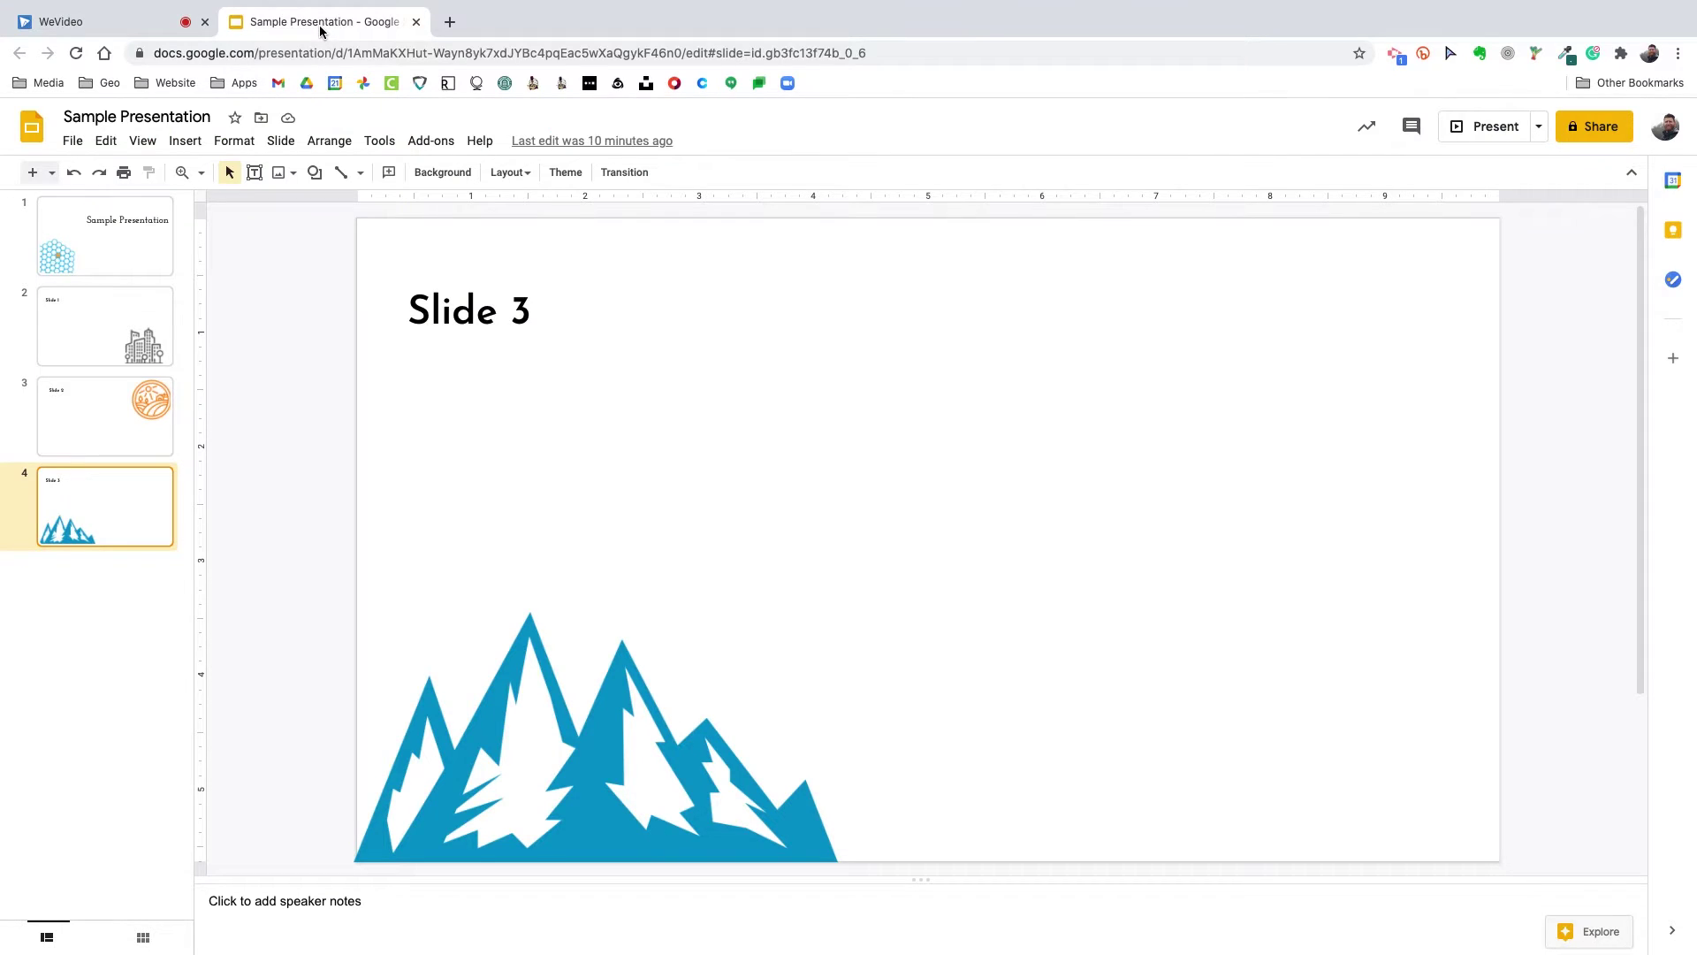
click(142, 246)
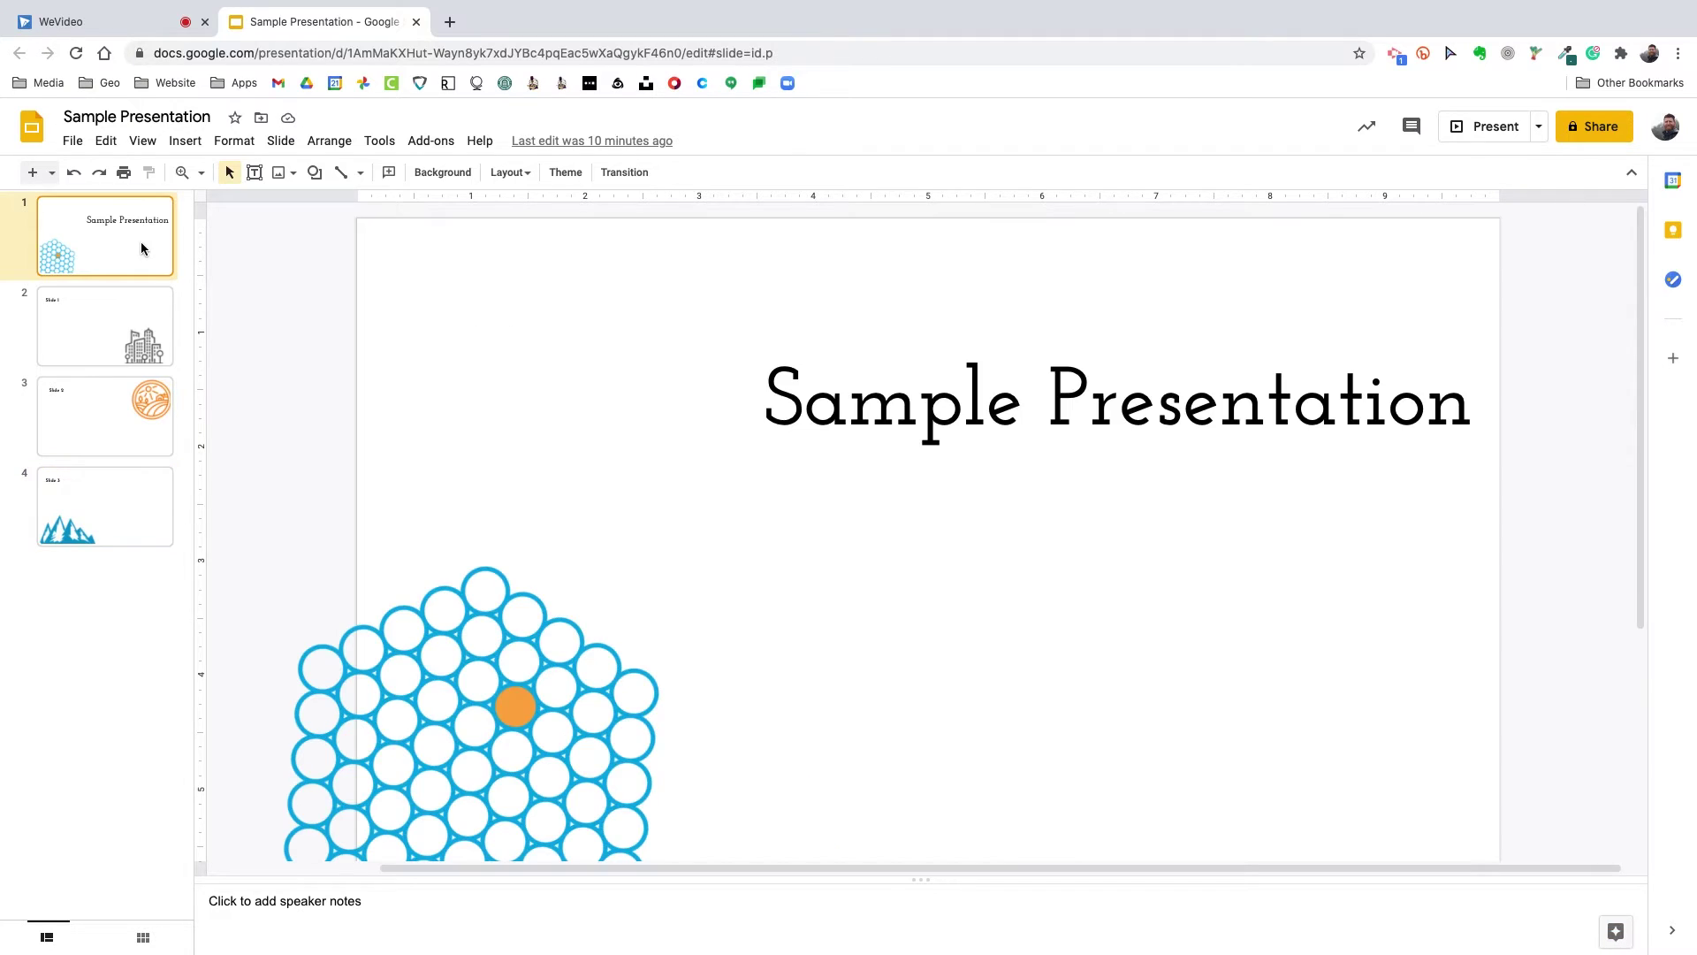
click(1490, 130)
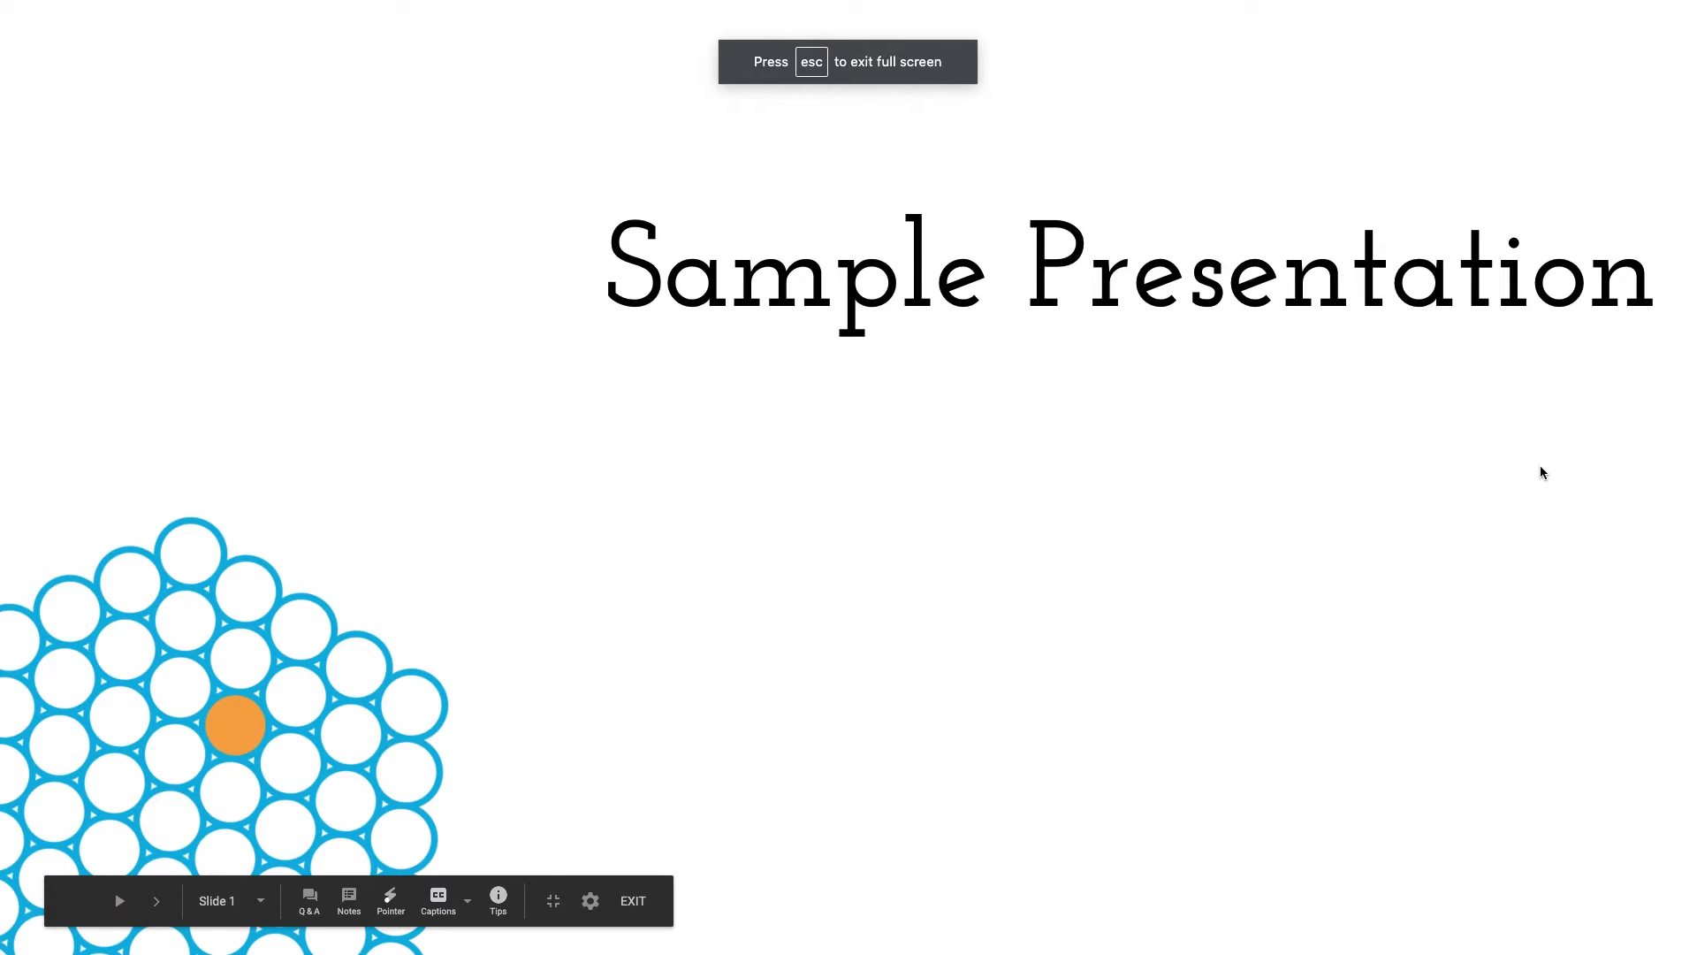
click(1540, 466)
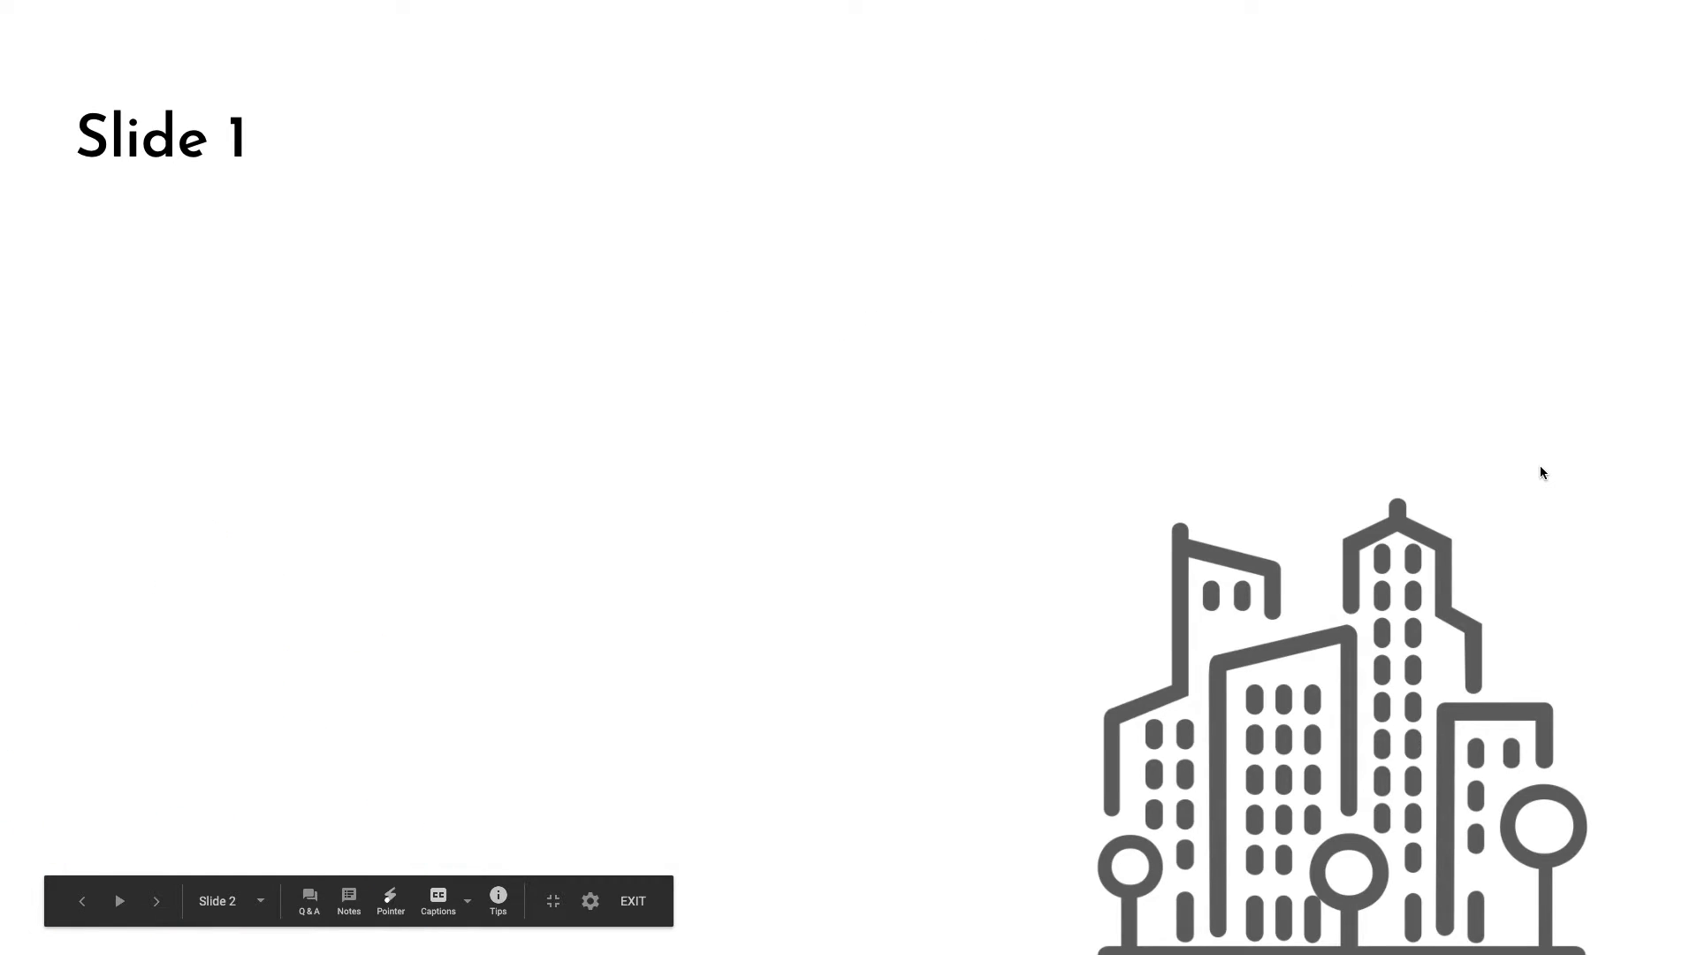
click(1540, 466)
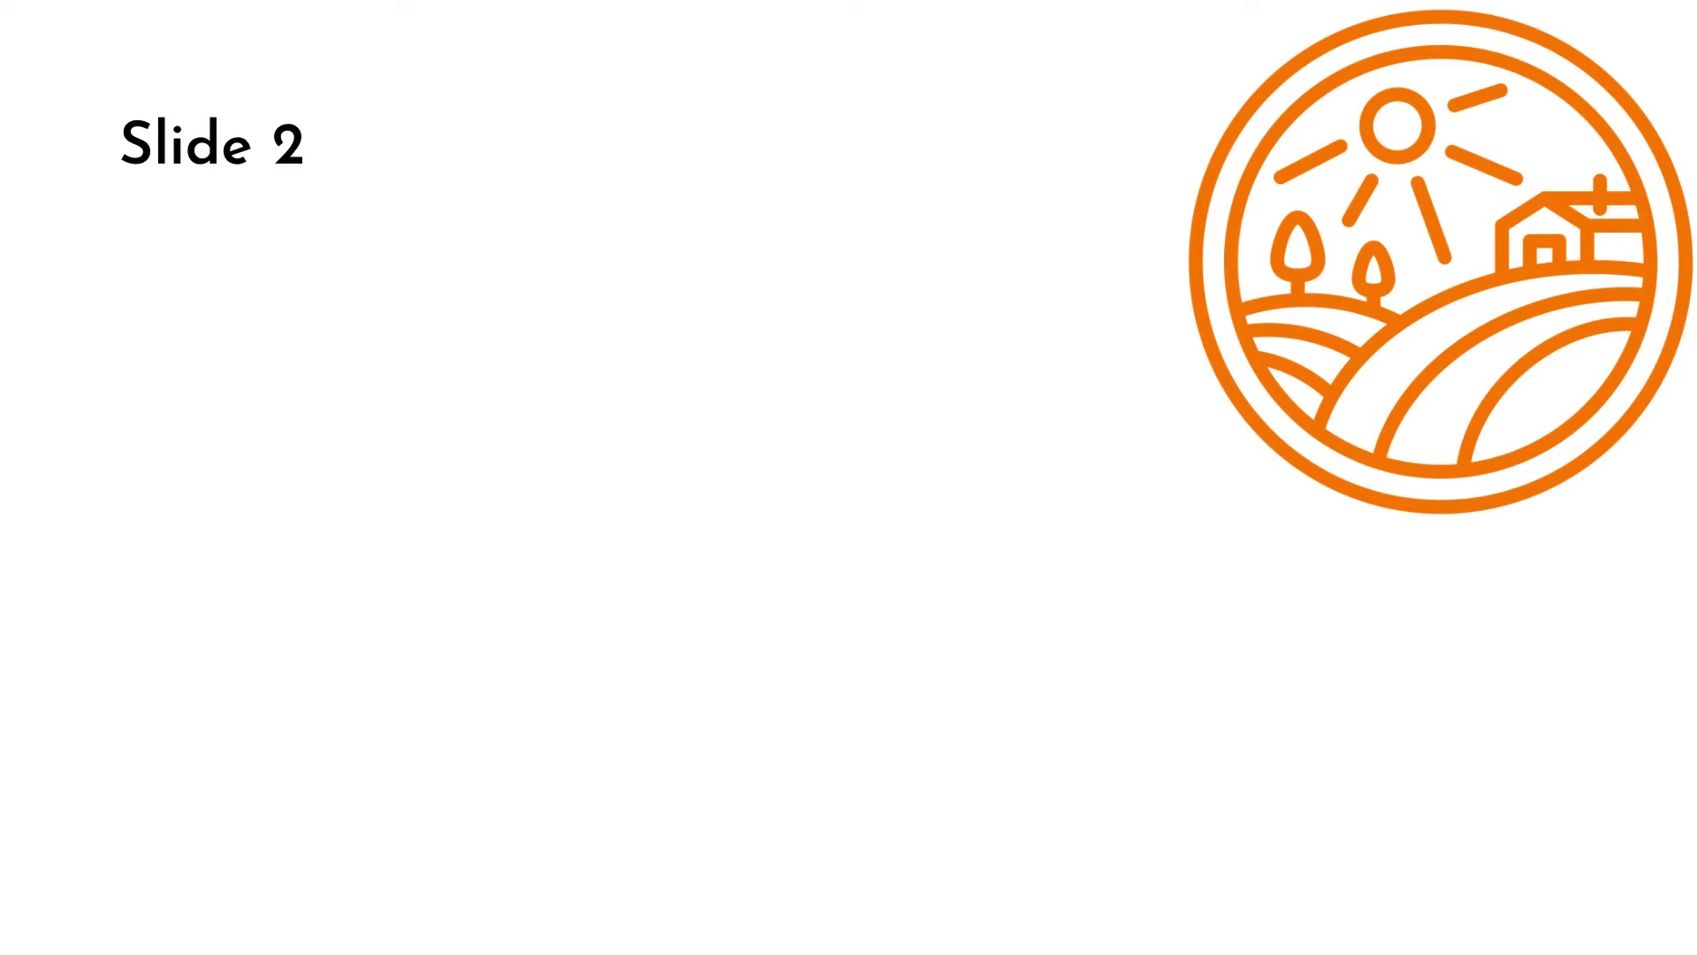
key(Right)
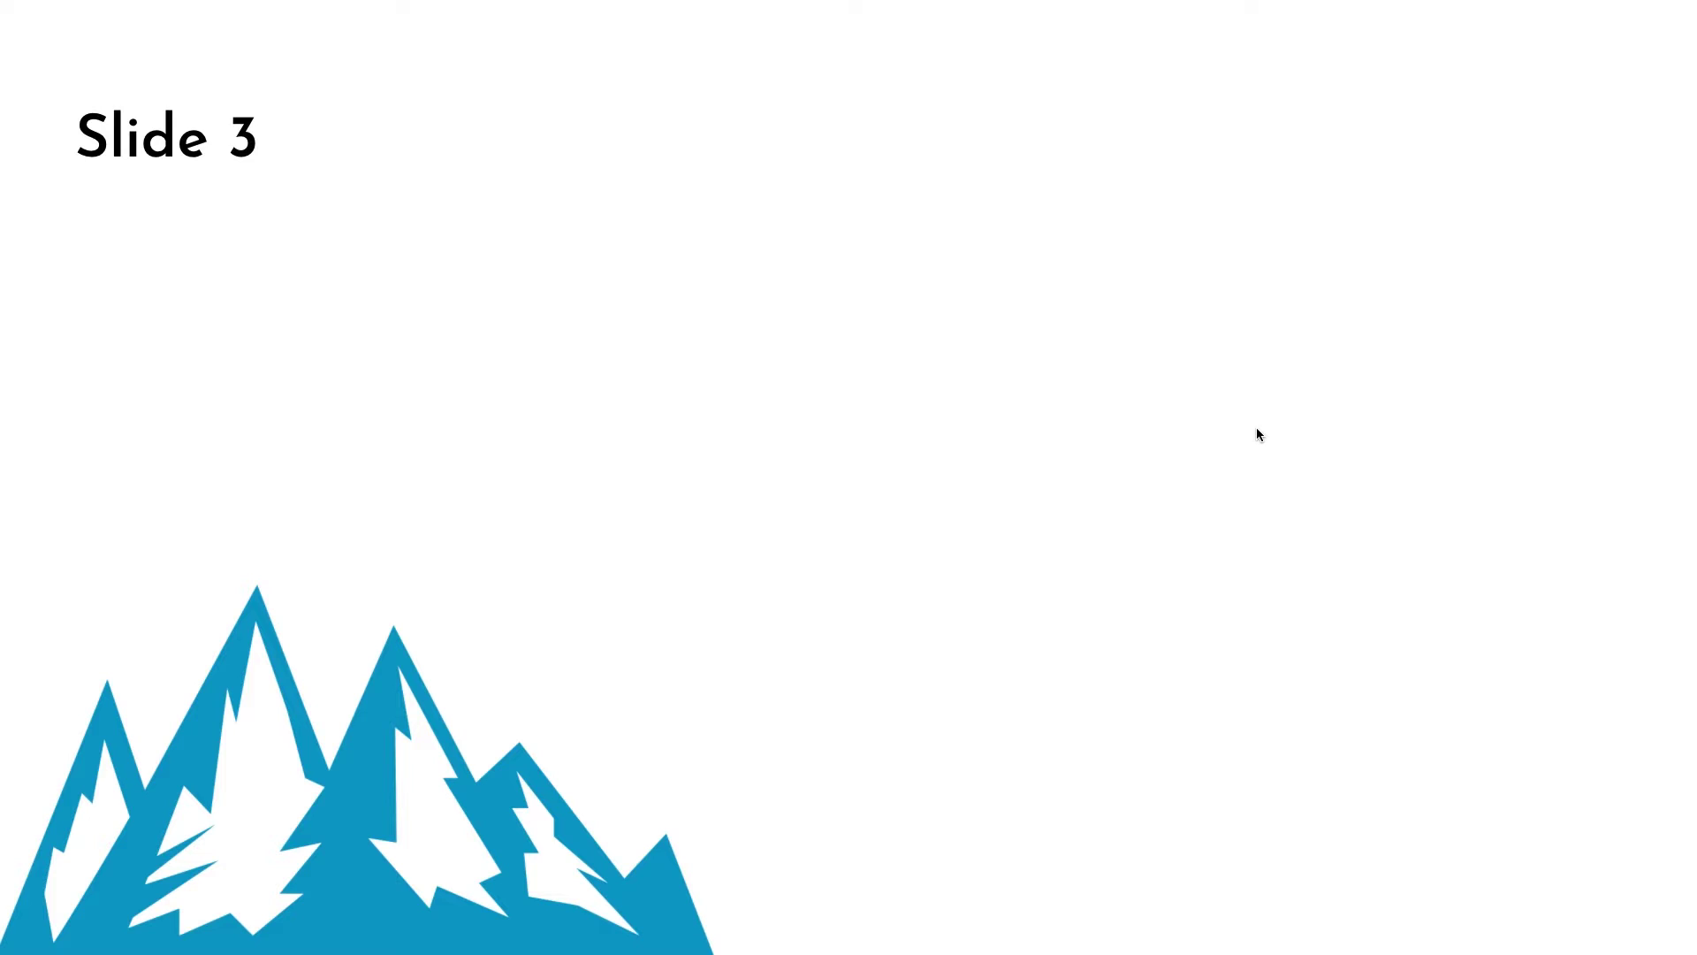
key(Escape)
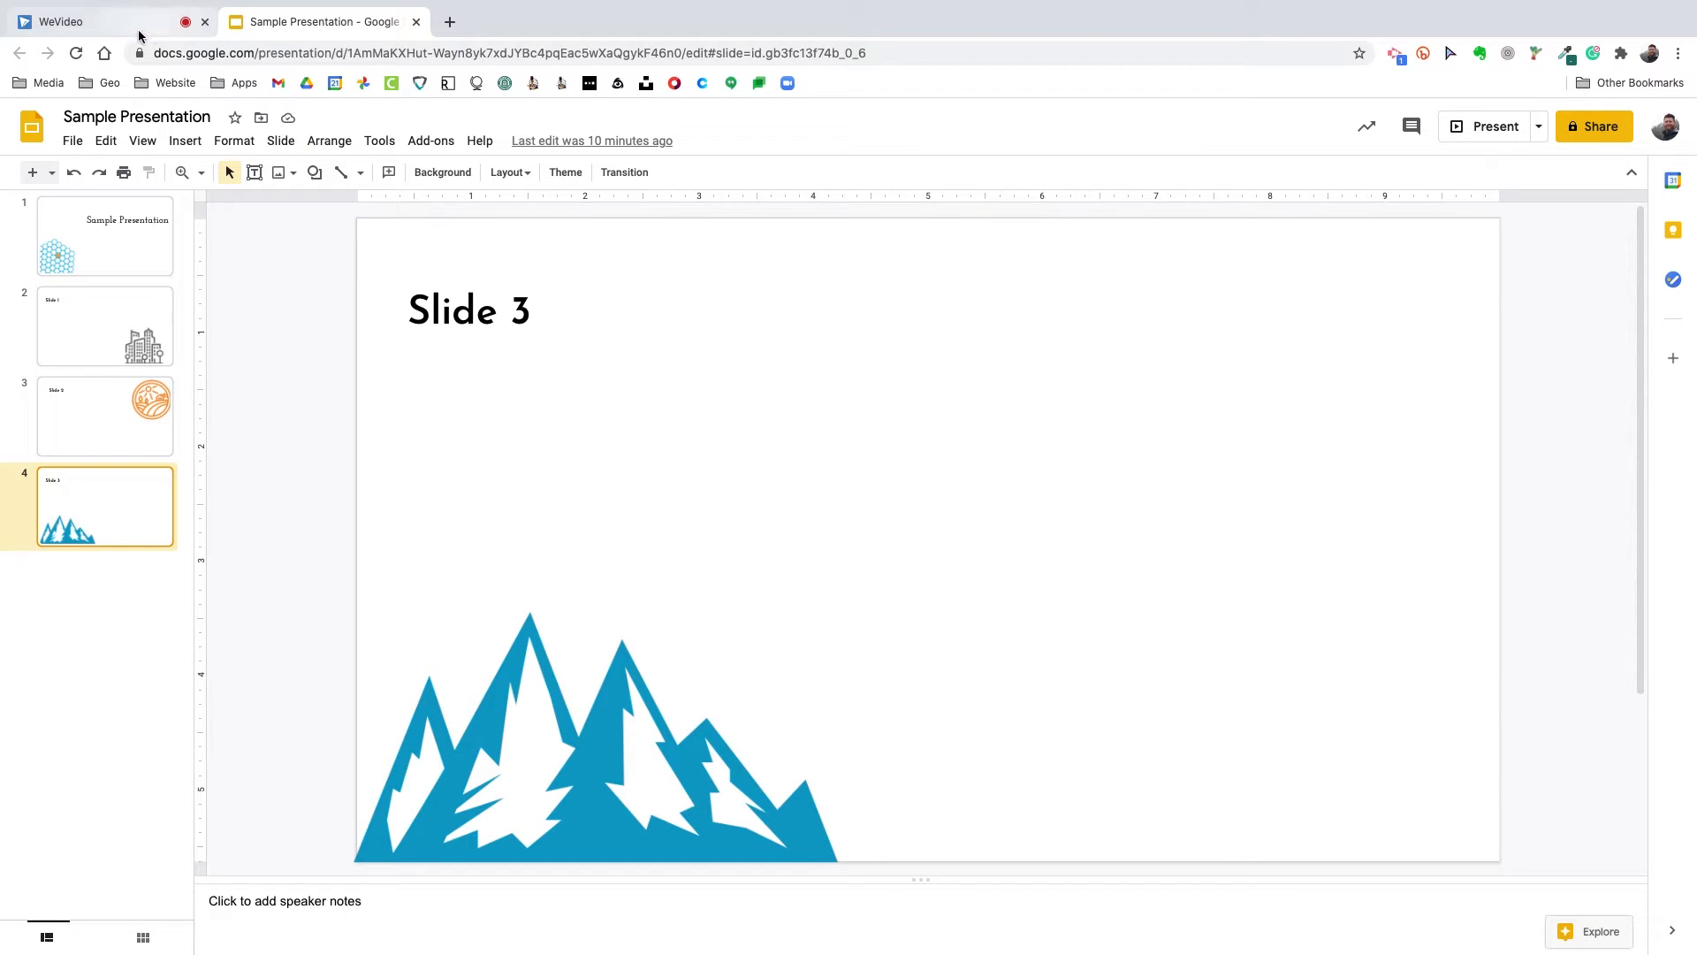
- Return to WeVideo, stop sharing the screen, and save the finished recording
click(94, 27)
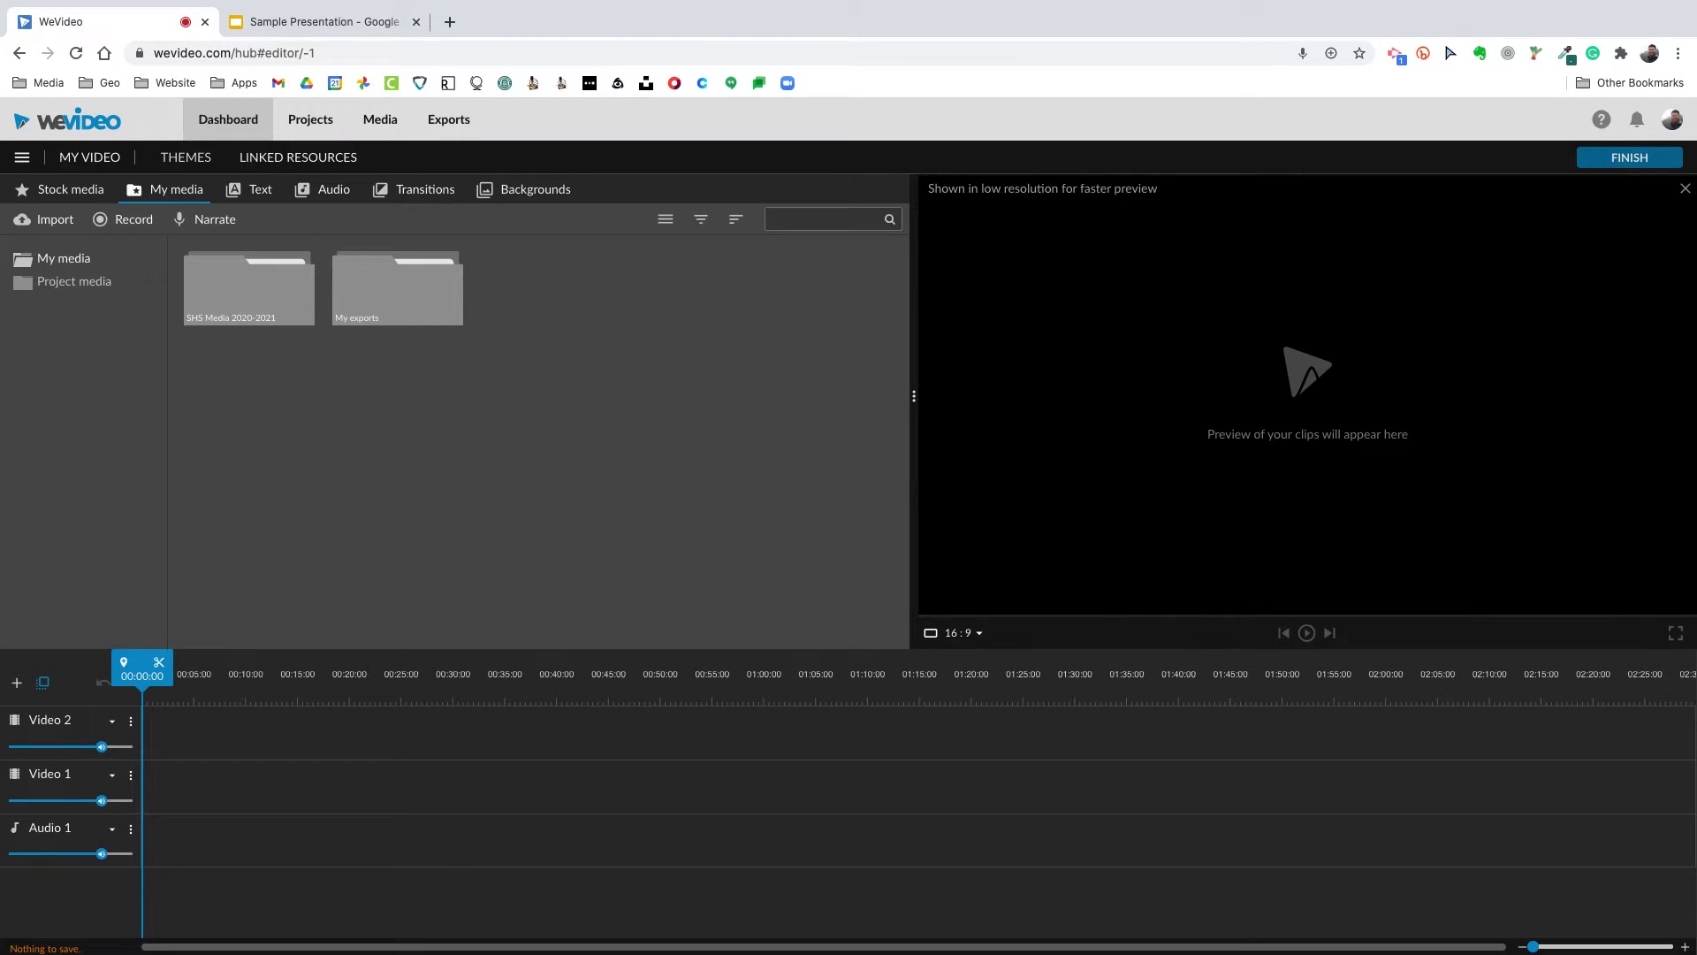
drag(368, 754, 659, 926)
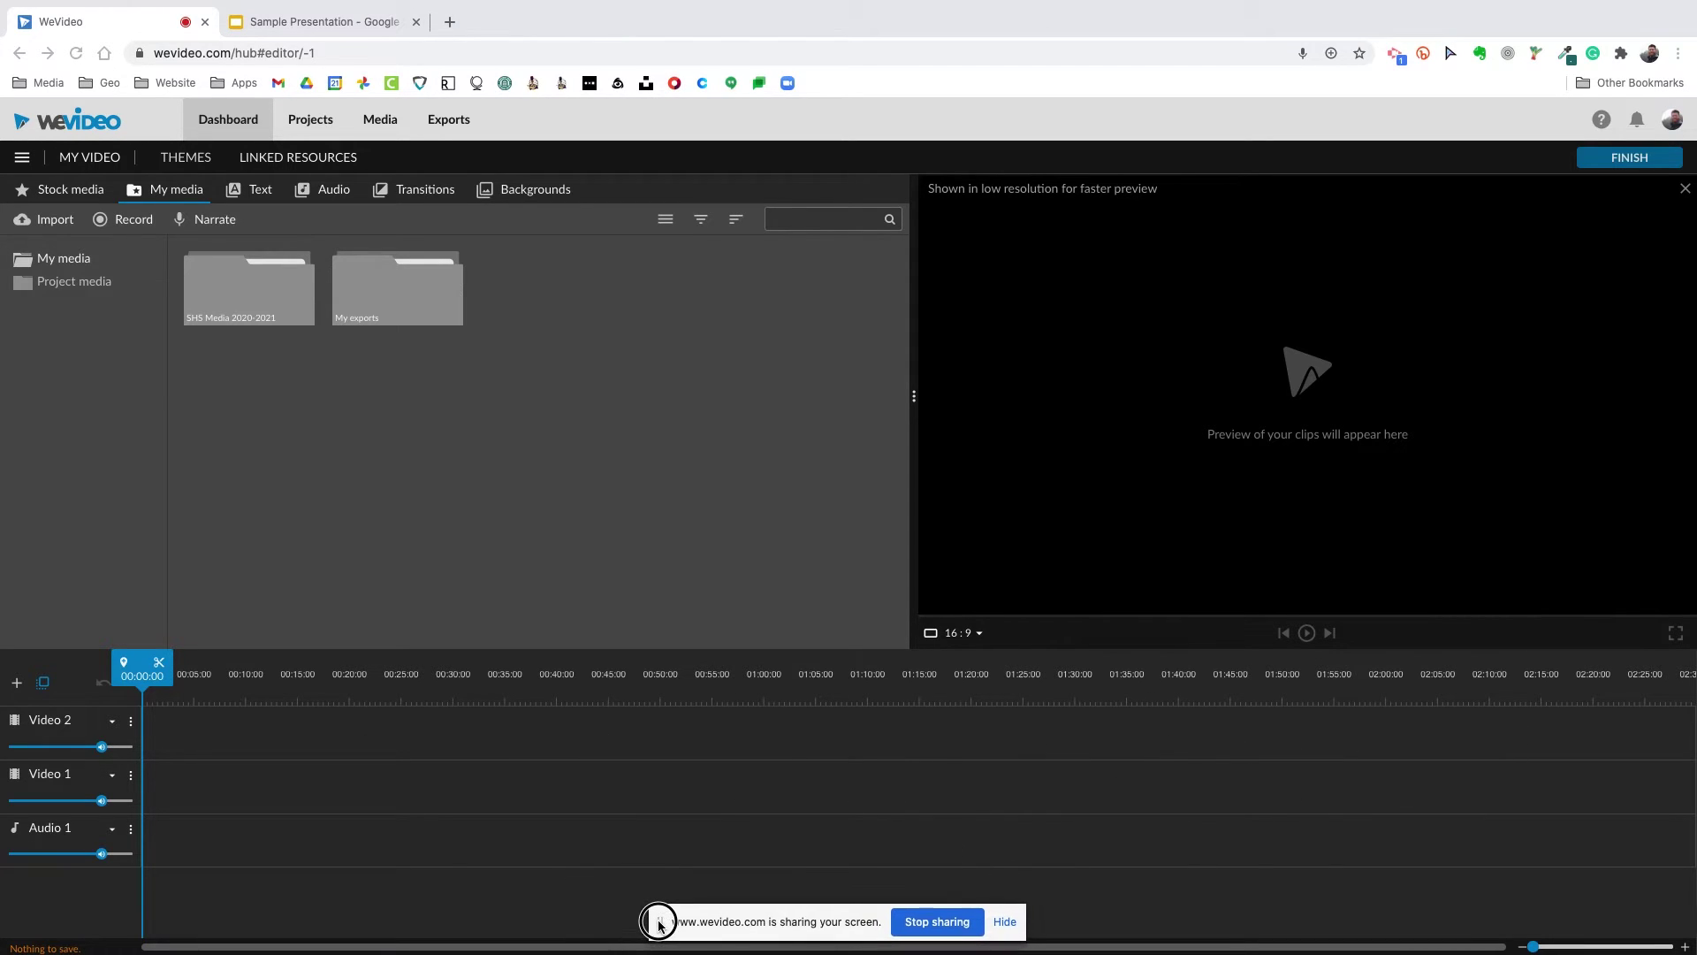
click(939, 922)
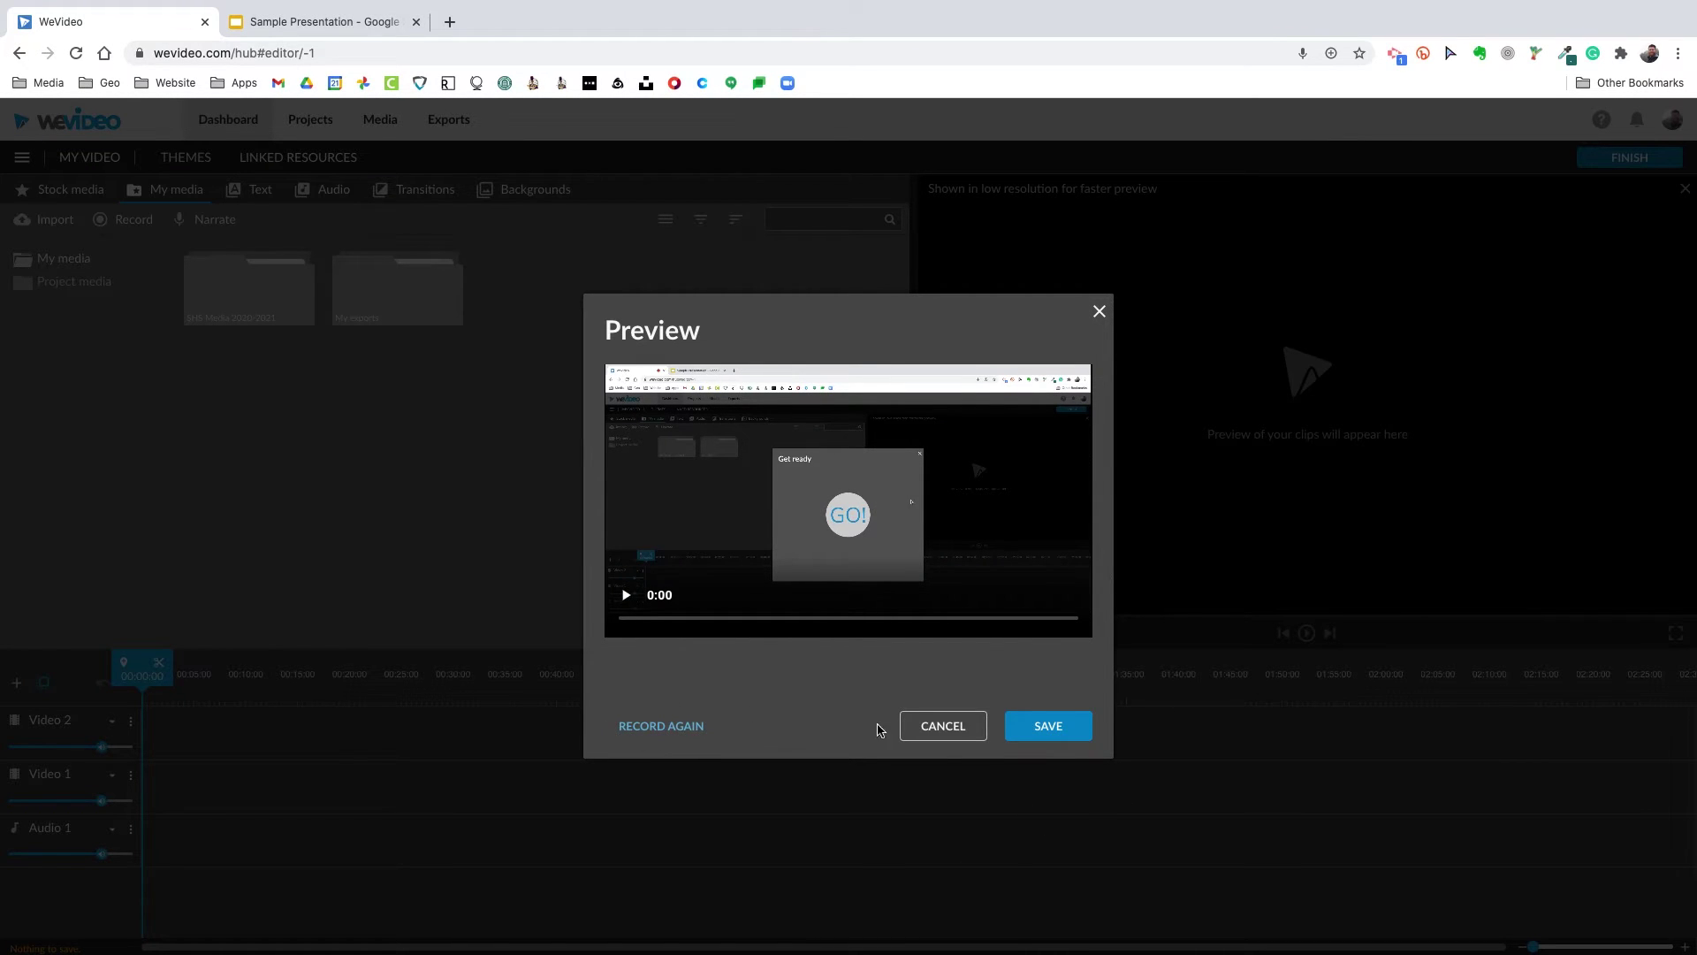
click(1052, 726)
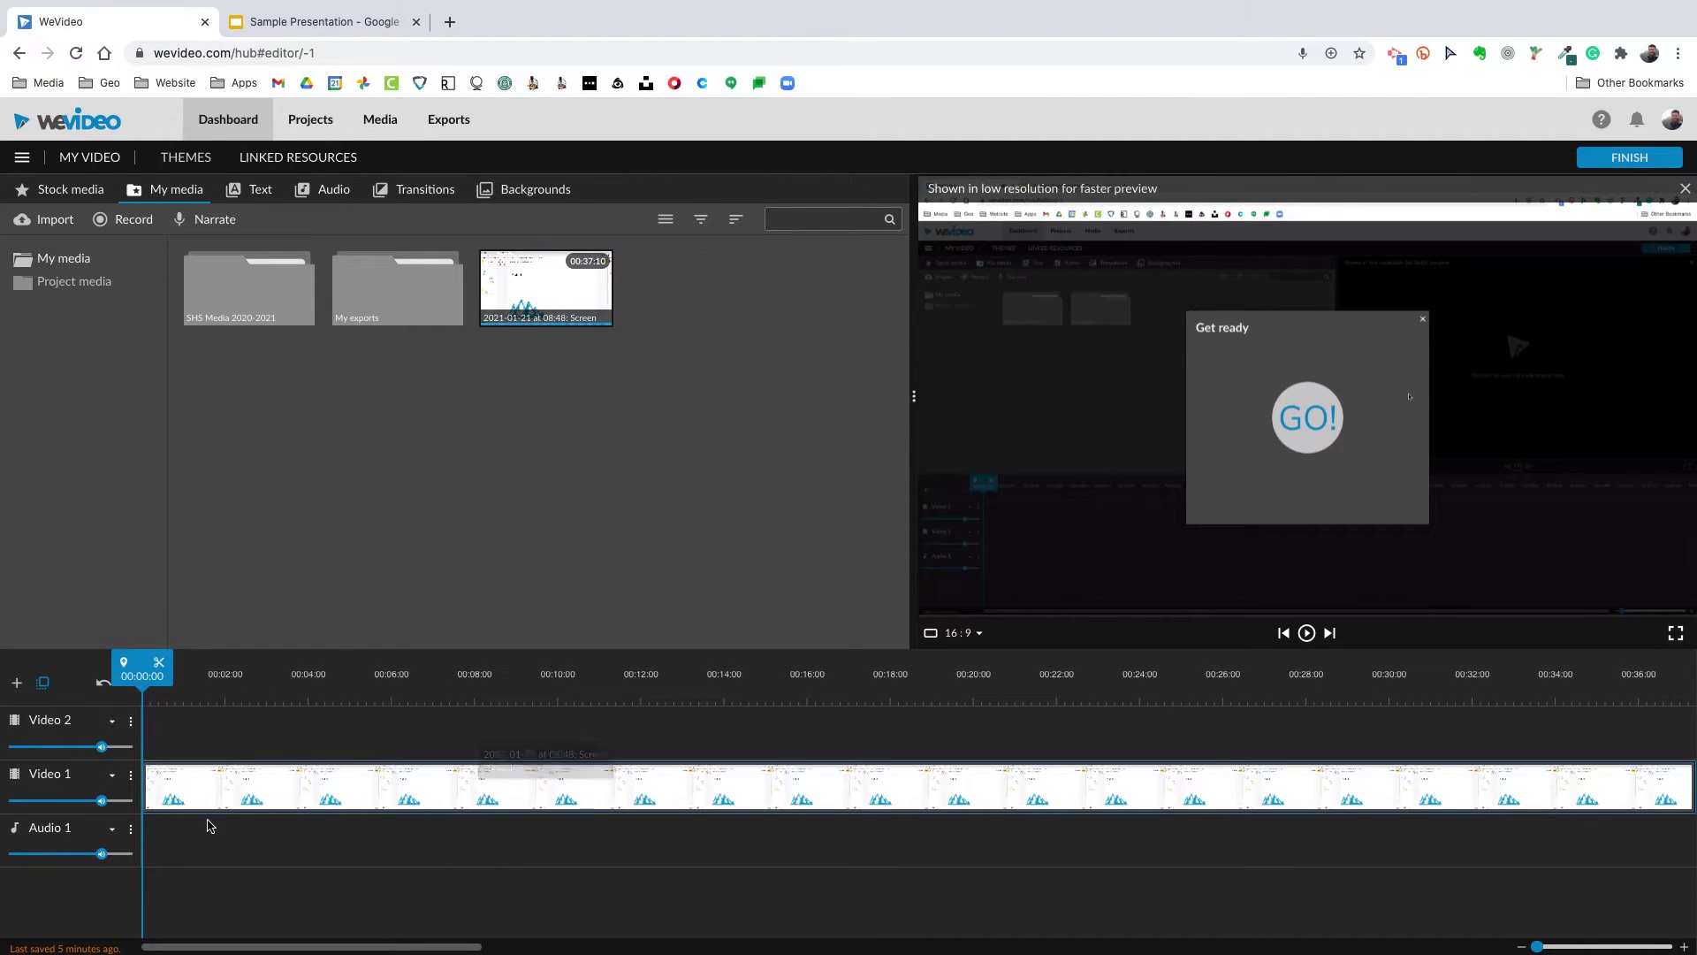
- Open the volume settings of the recorded clip on Video 1 and scrub through its first nine seconds
click(191, 789)
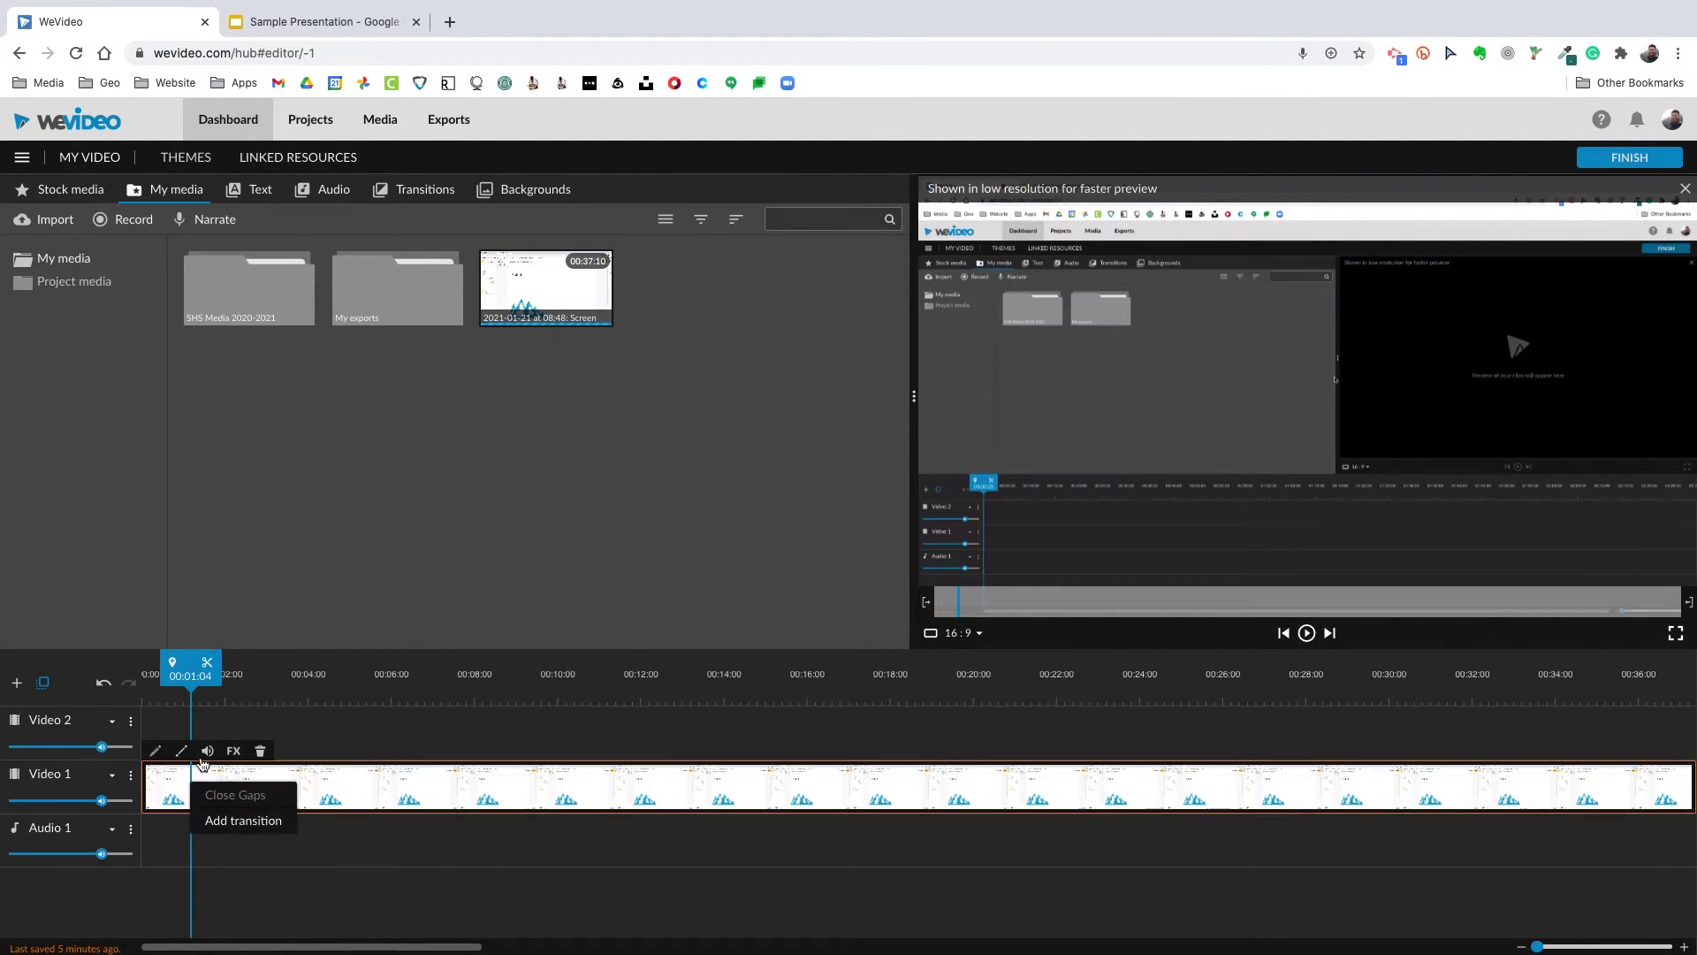
click(208, 750)
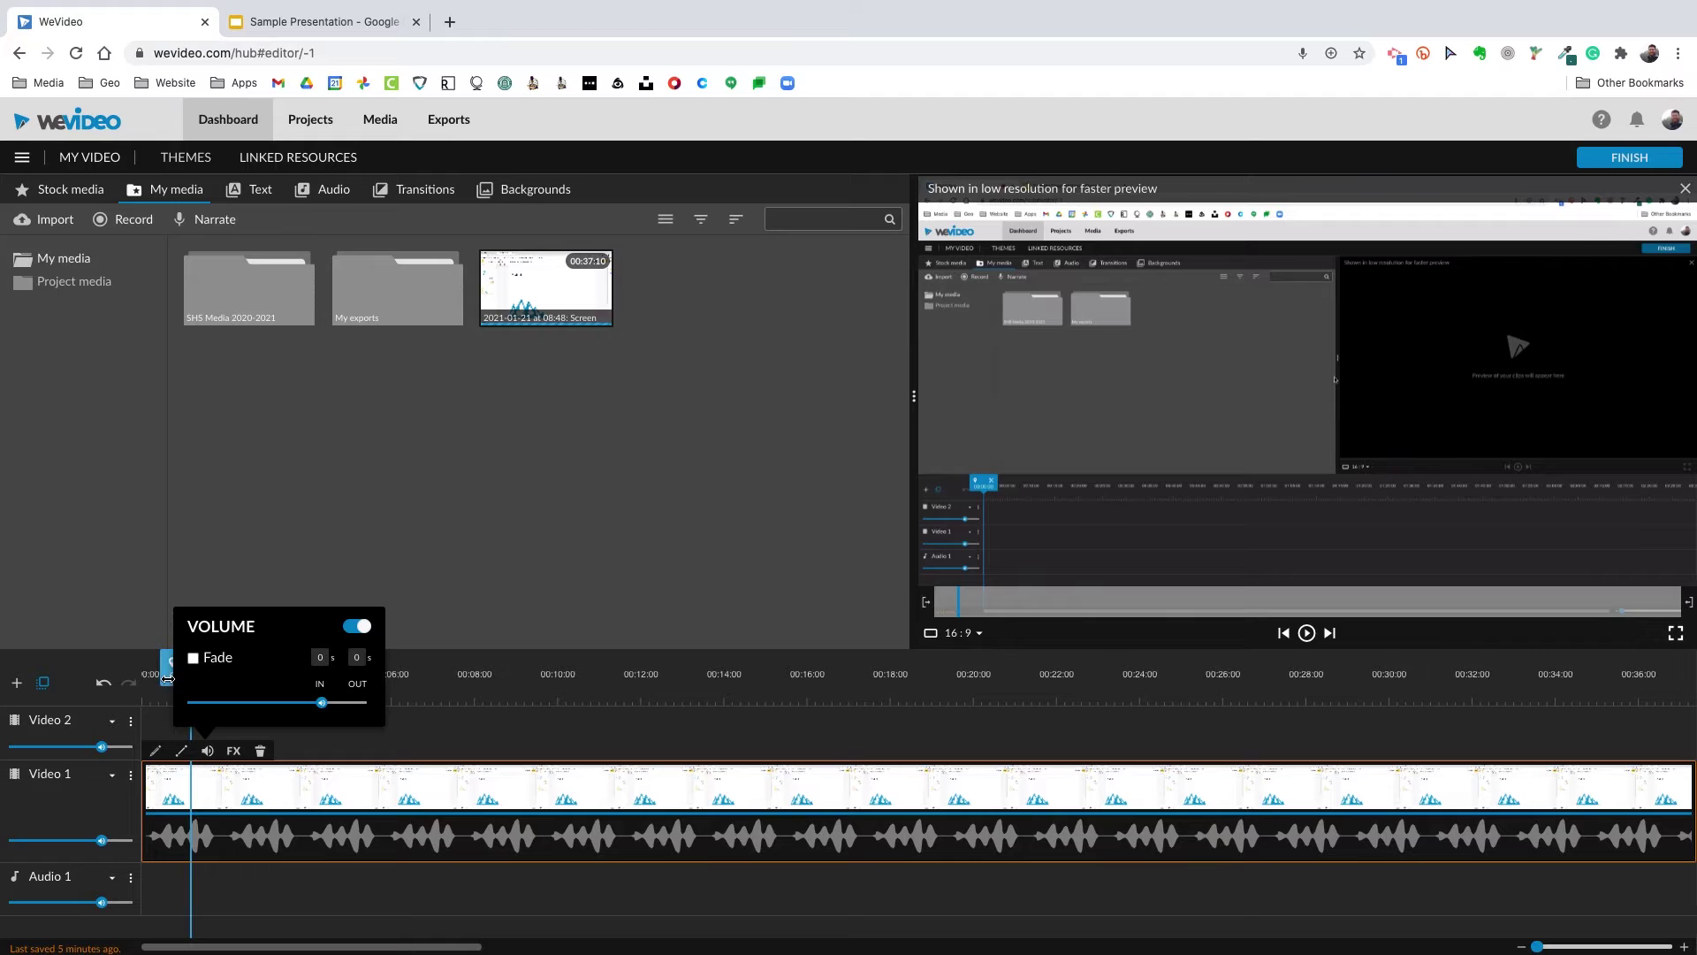
drag(176, 680, 504, 713)
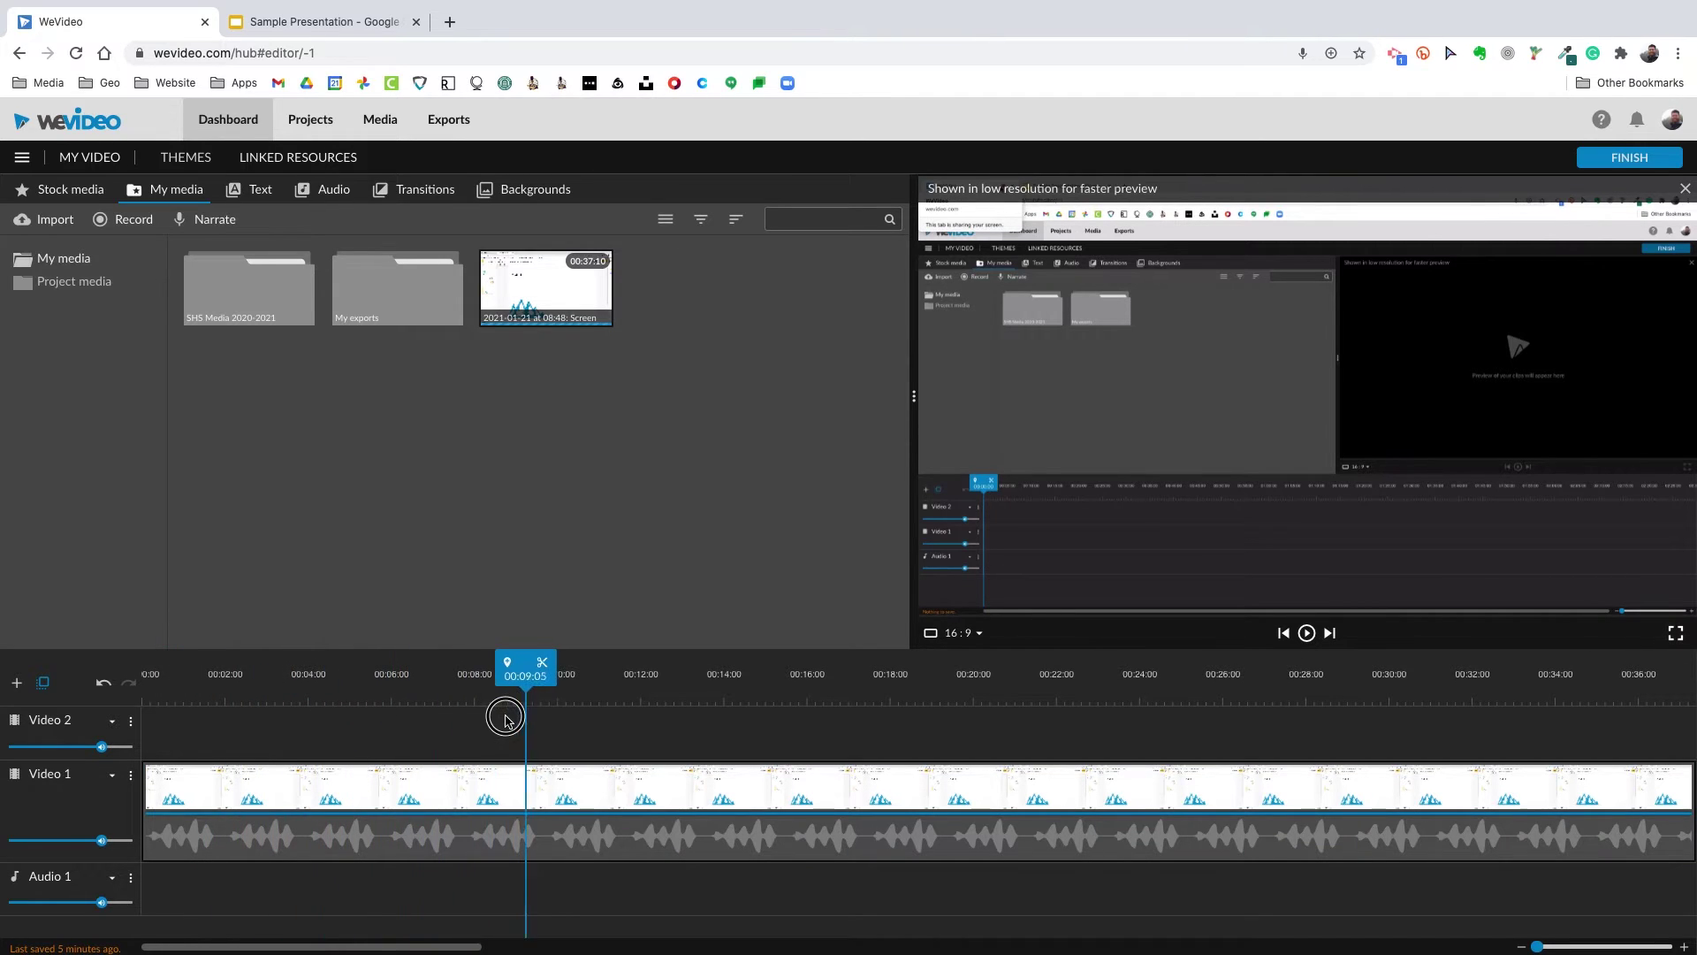
click(329, 685)
click(173, 682)
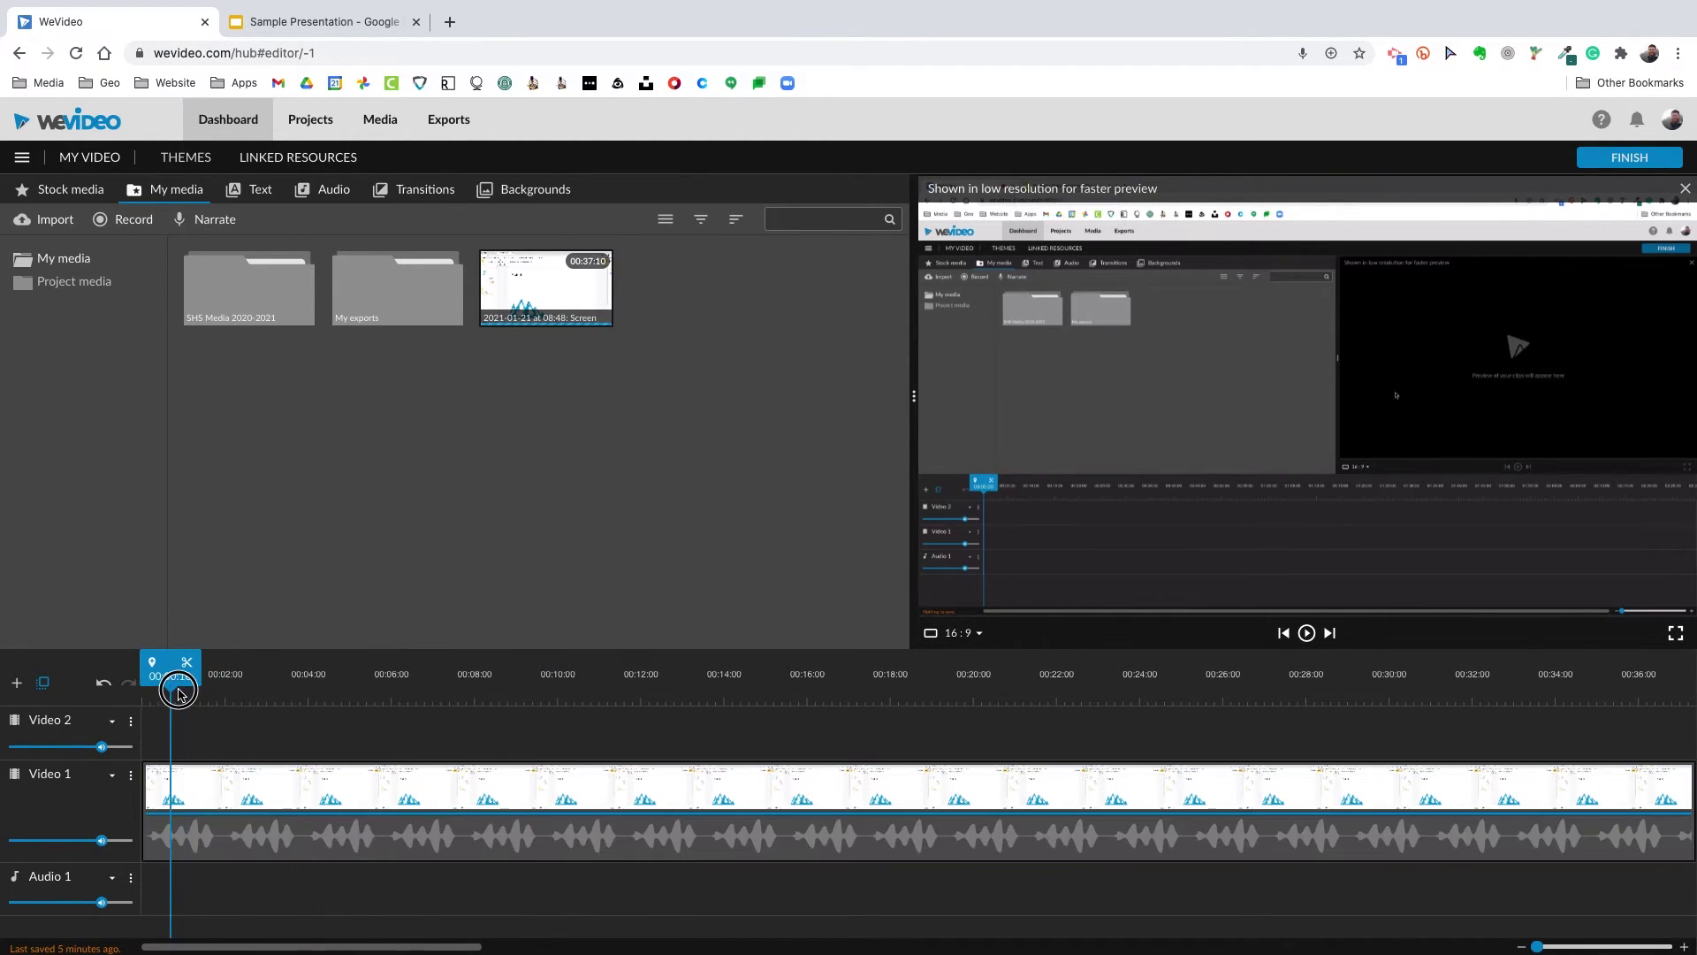
- Split the recording on Video 1 at about 15 seconds and again at 00:18:03
drag(186, 682, 800, 687)
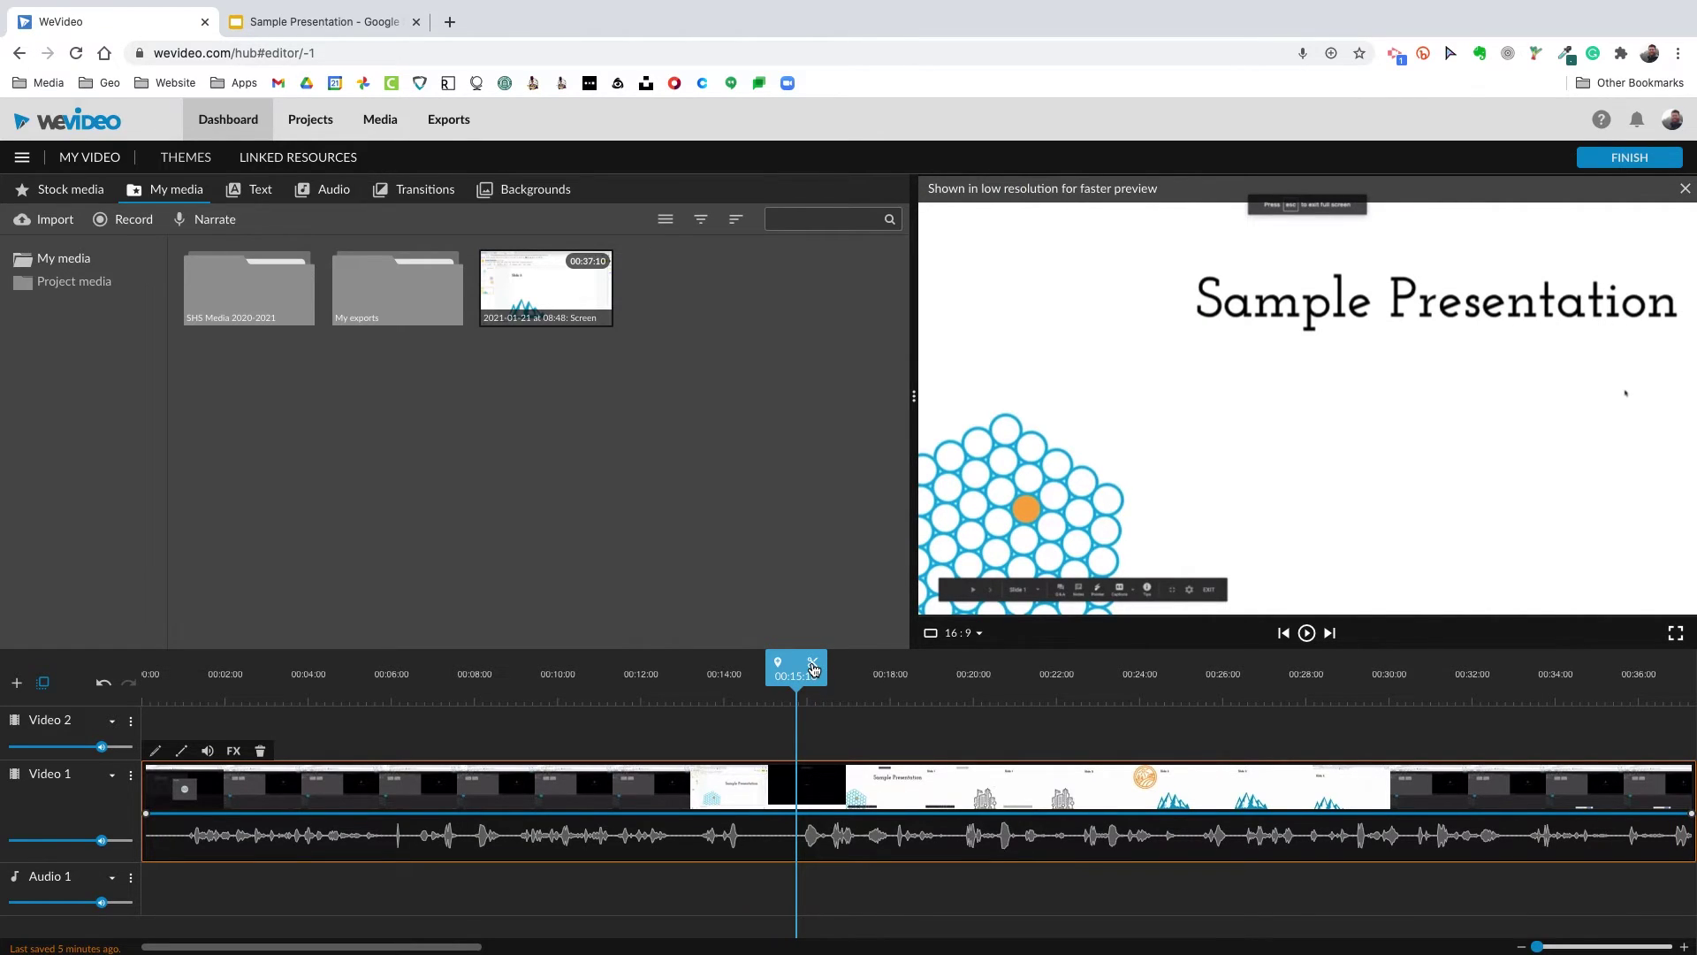
click(813, 668)
drag(803, 675, 917, 664)
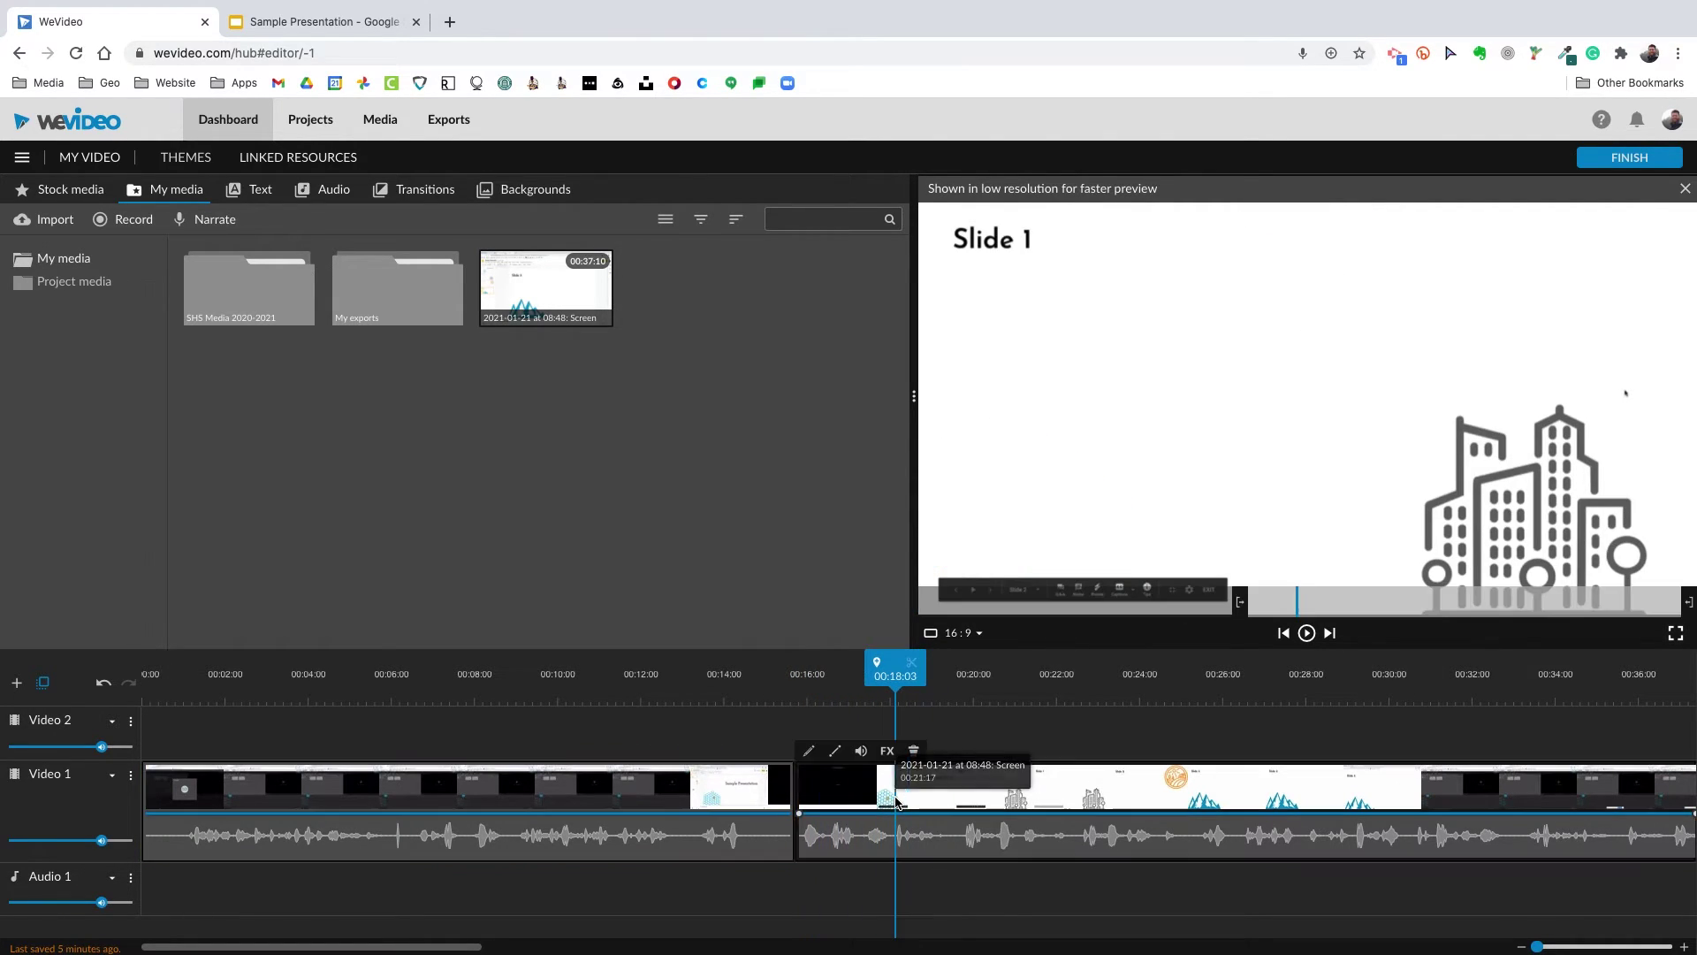
click(916, 664)
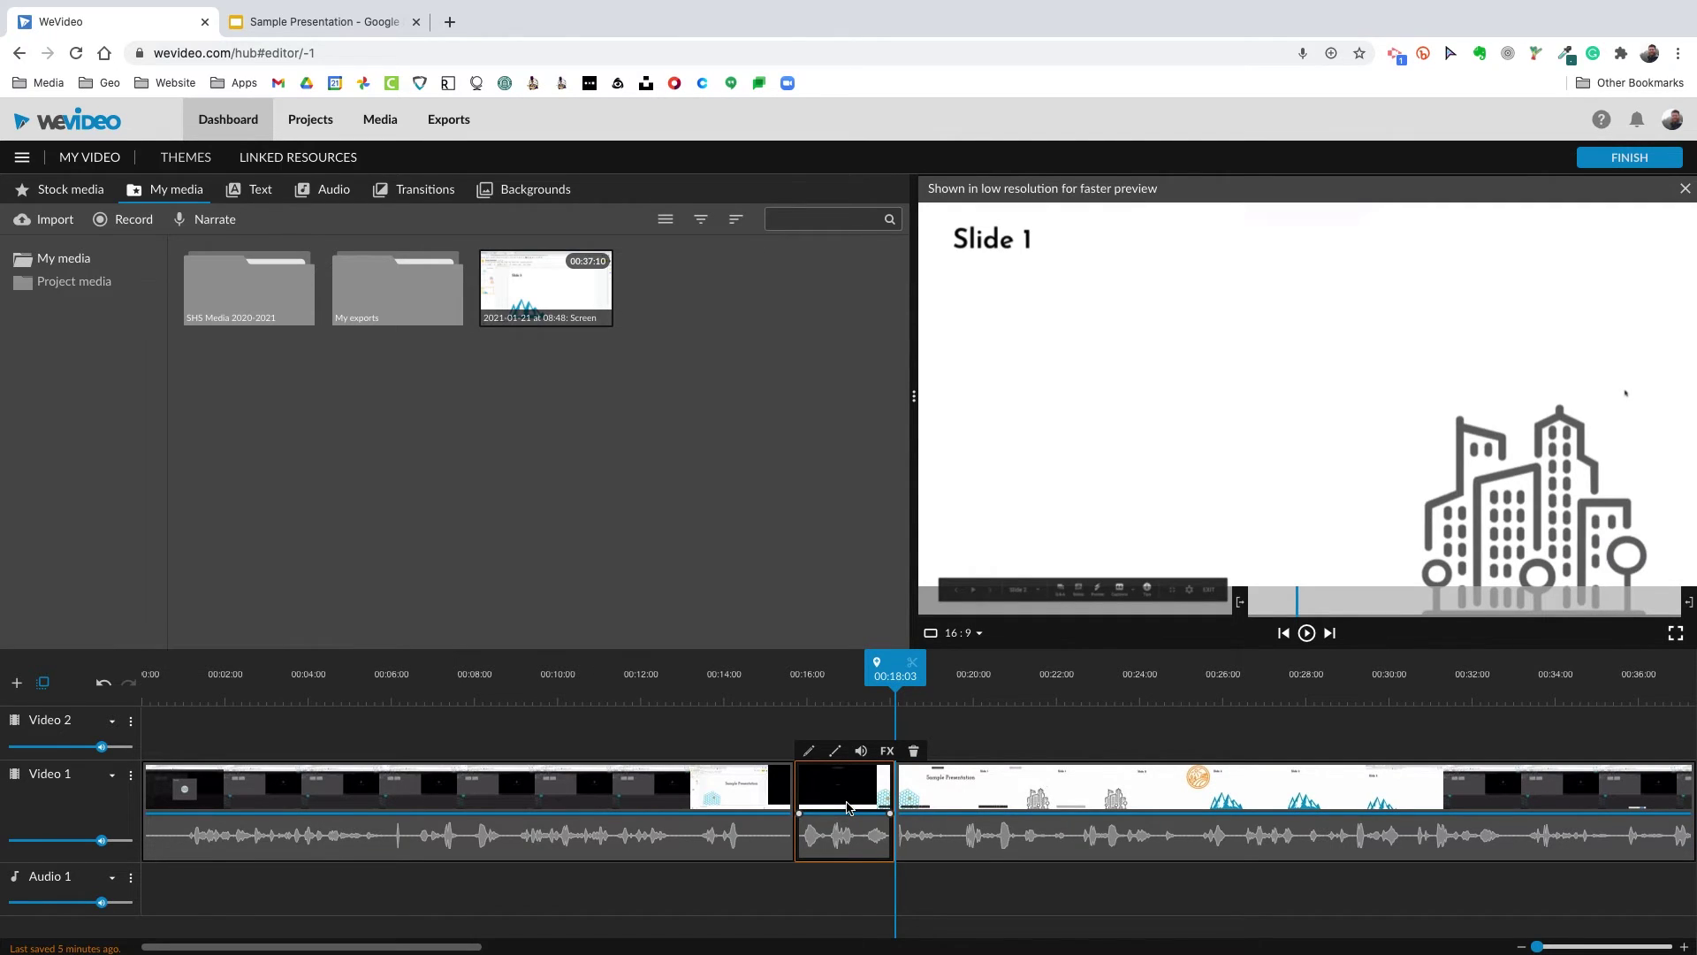
- Delete the short middle segment and move the last clip against the first one to close the gap
key(Delete)
drag(968, 802, 875, 803)
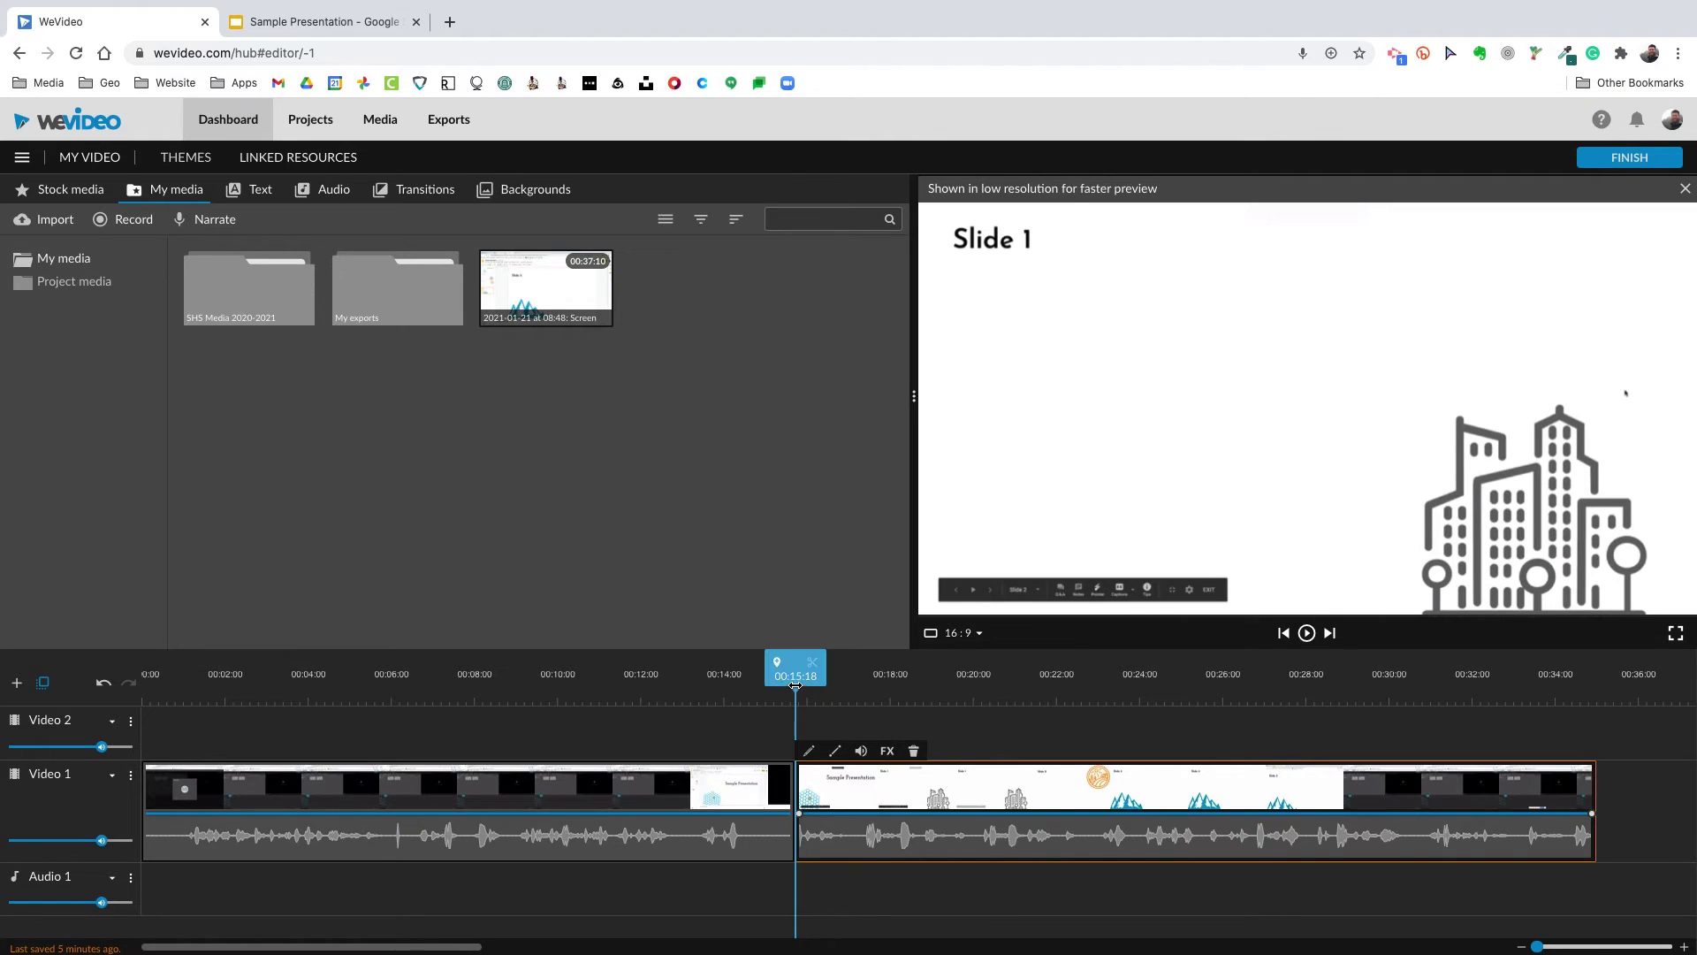
drag(795, 678, 403, 692)
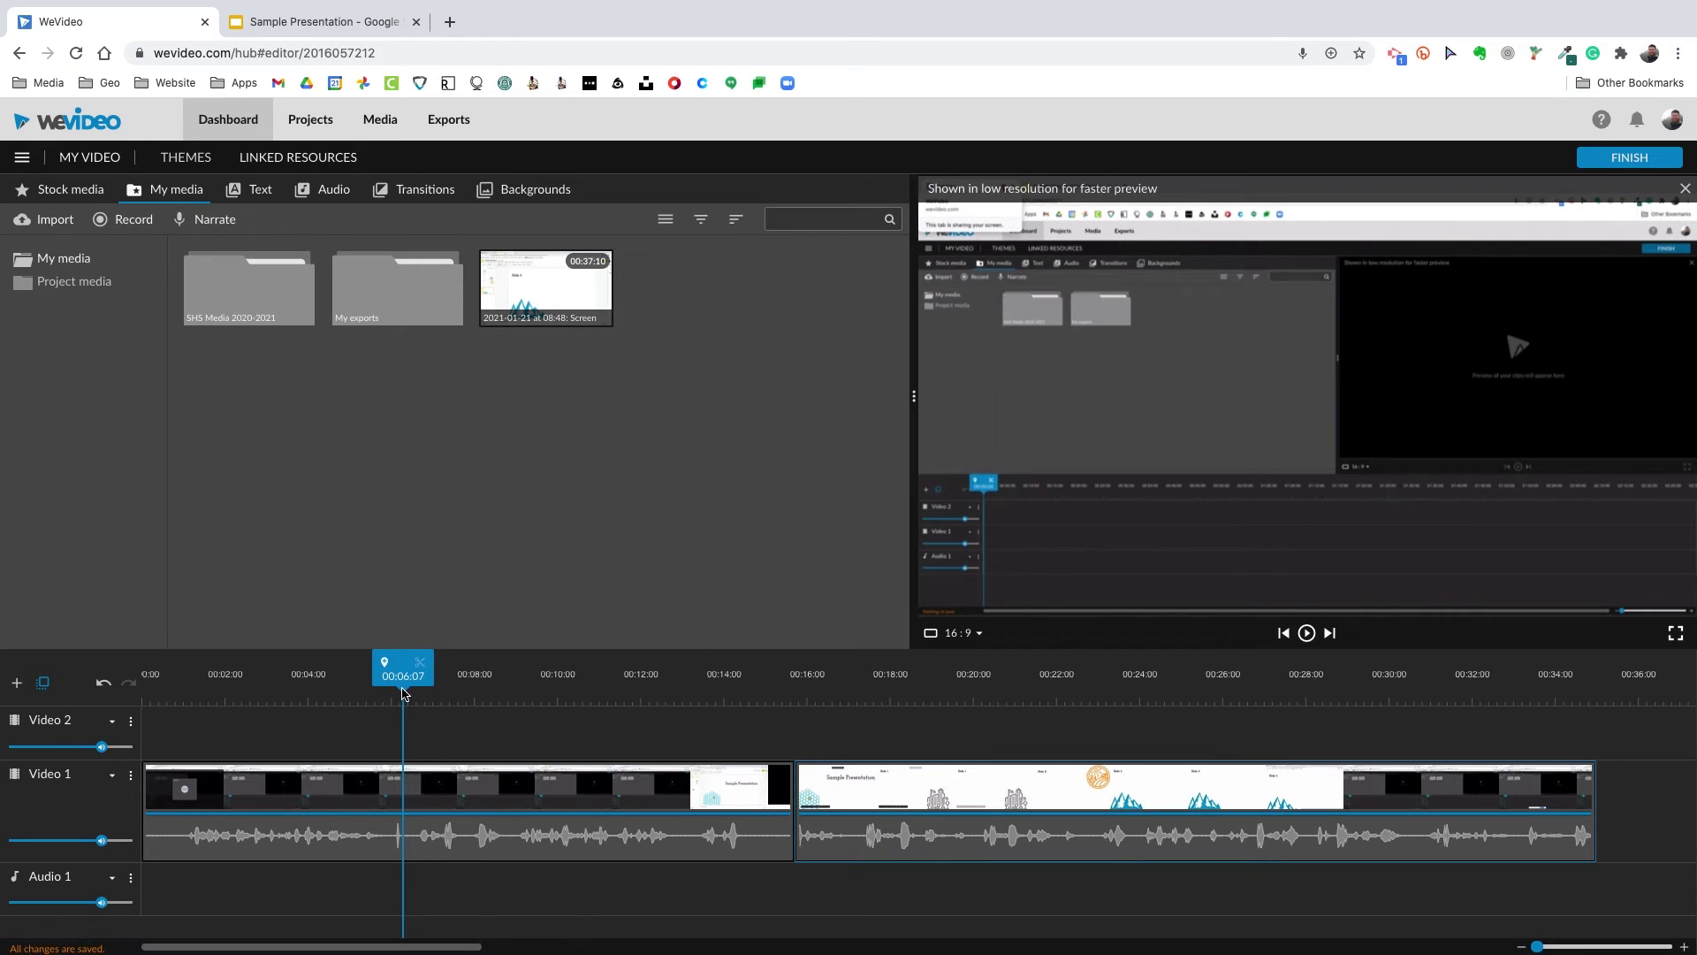
drag(321, 675, 311, 676)
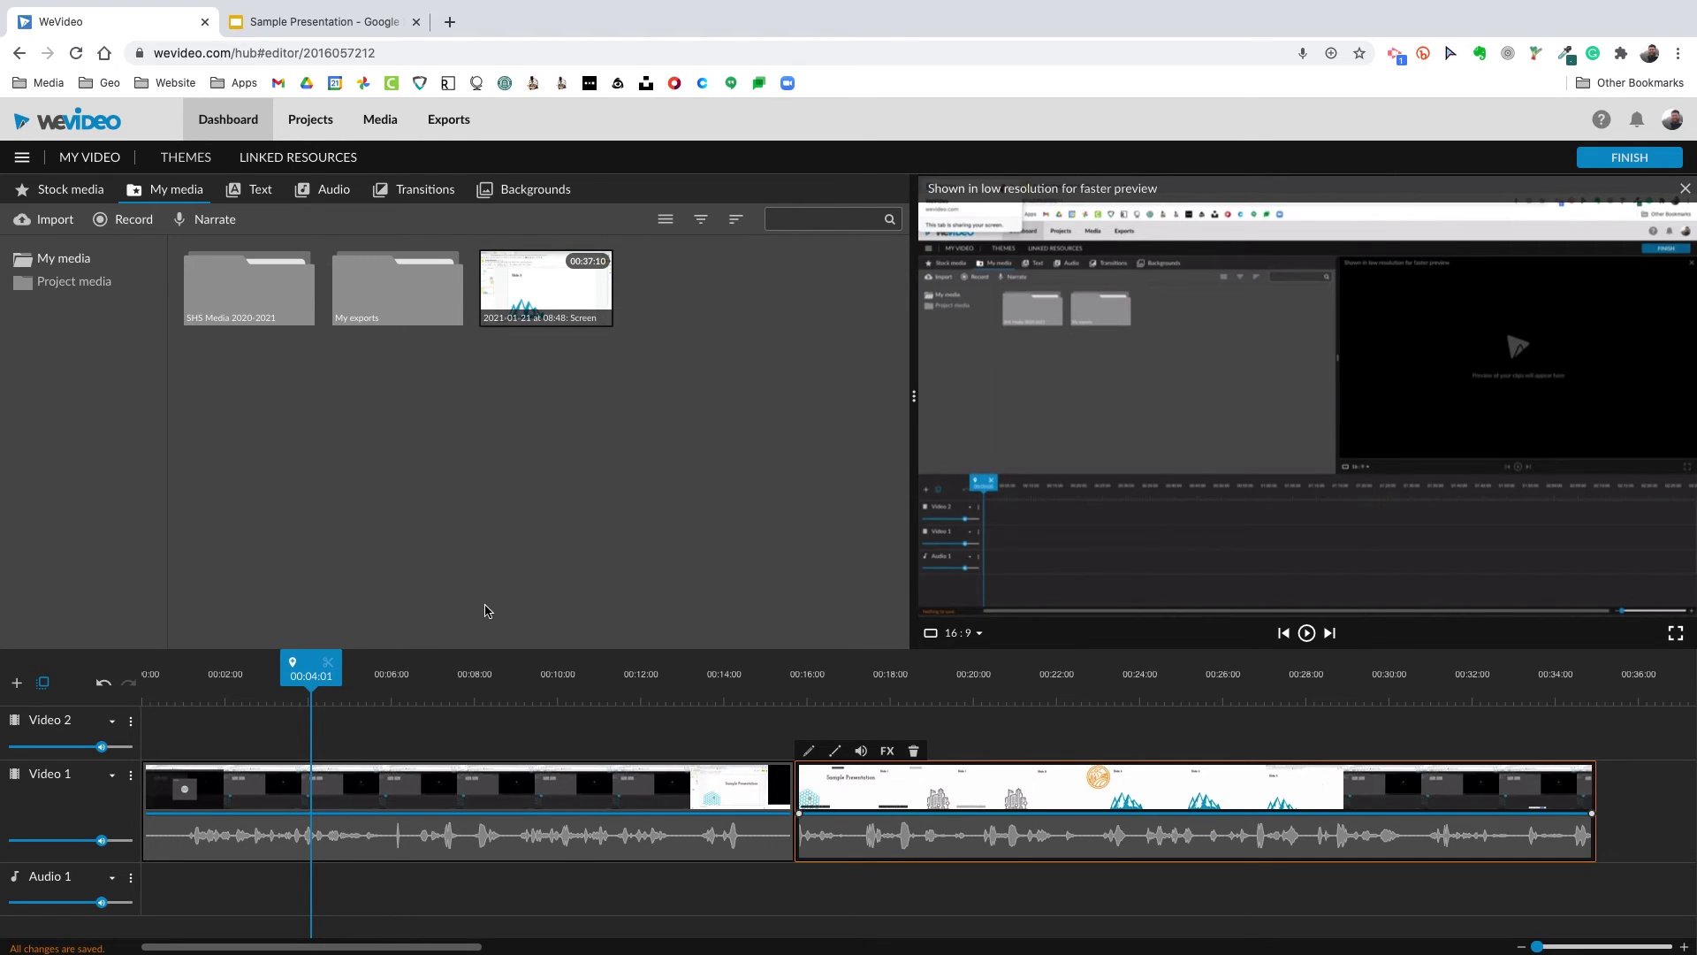
drag(311, 677, 581, 703)
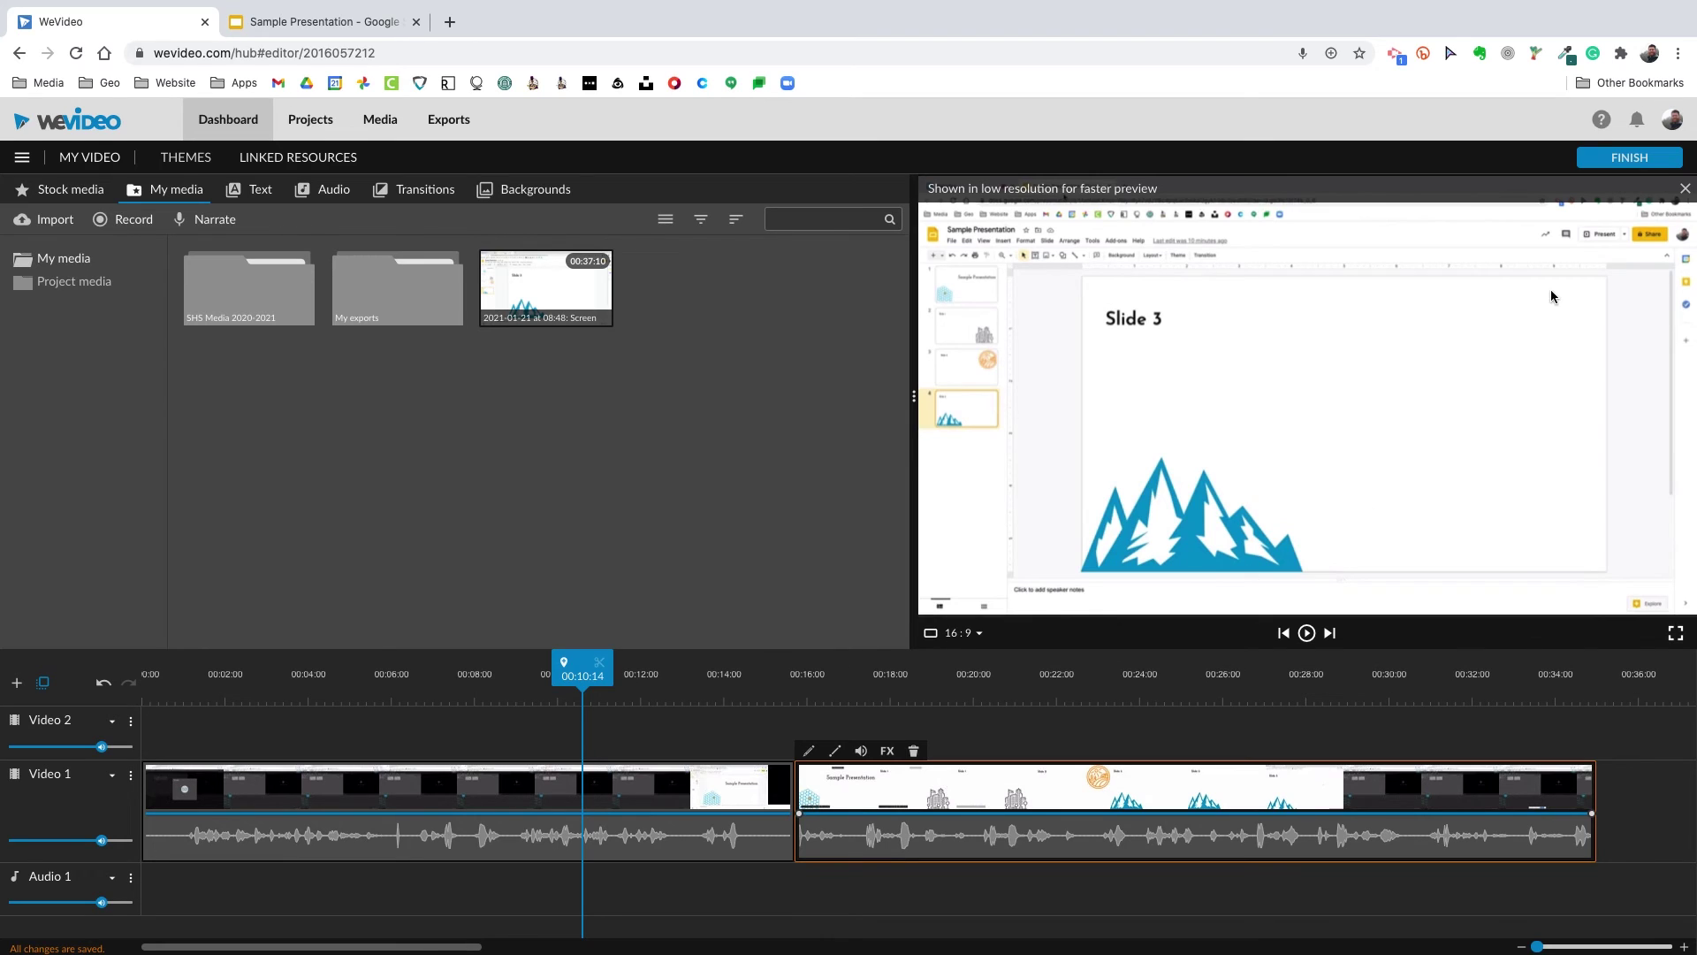
- Finish the edit, title the export "Sample", and choose the HD 1280x720 resolution
click(1620, 166)
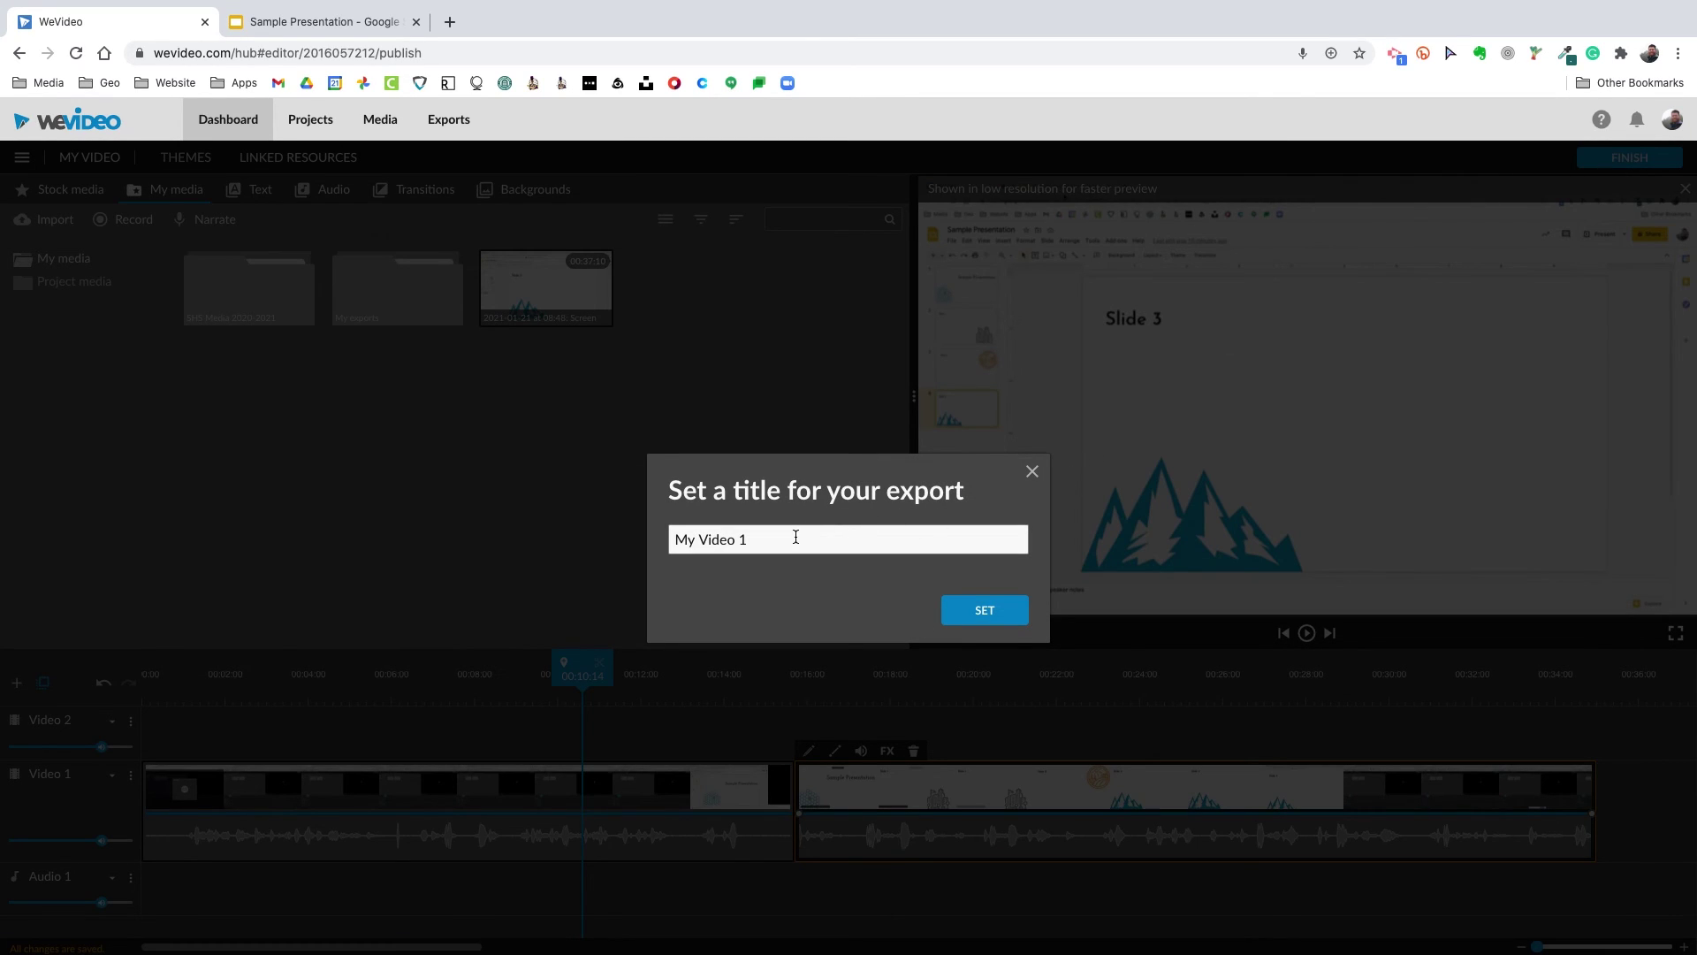
drag(788, 534, 636, 528)
key(BackSpace)
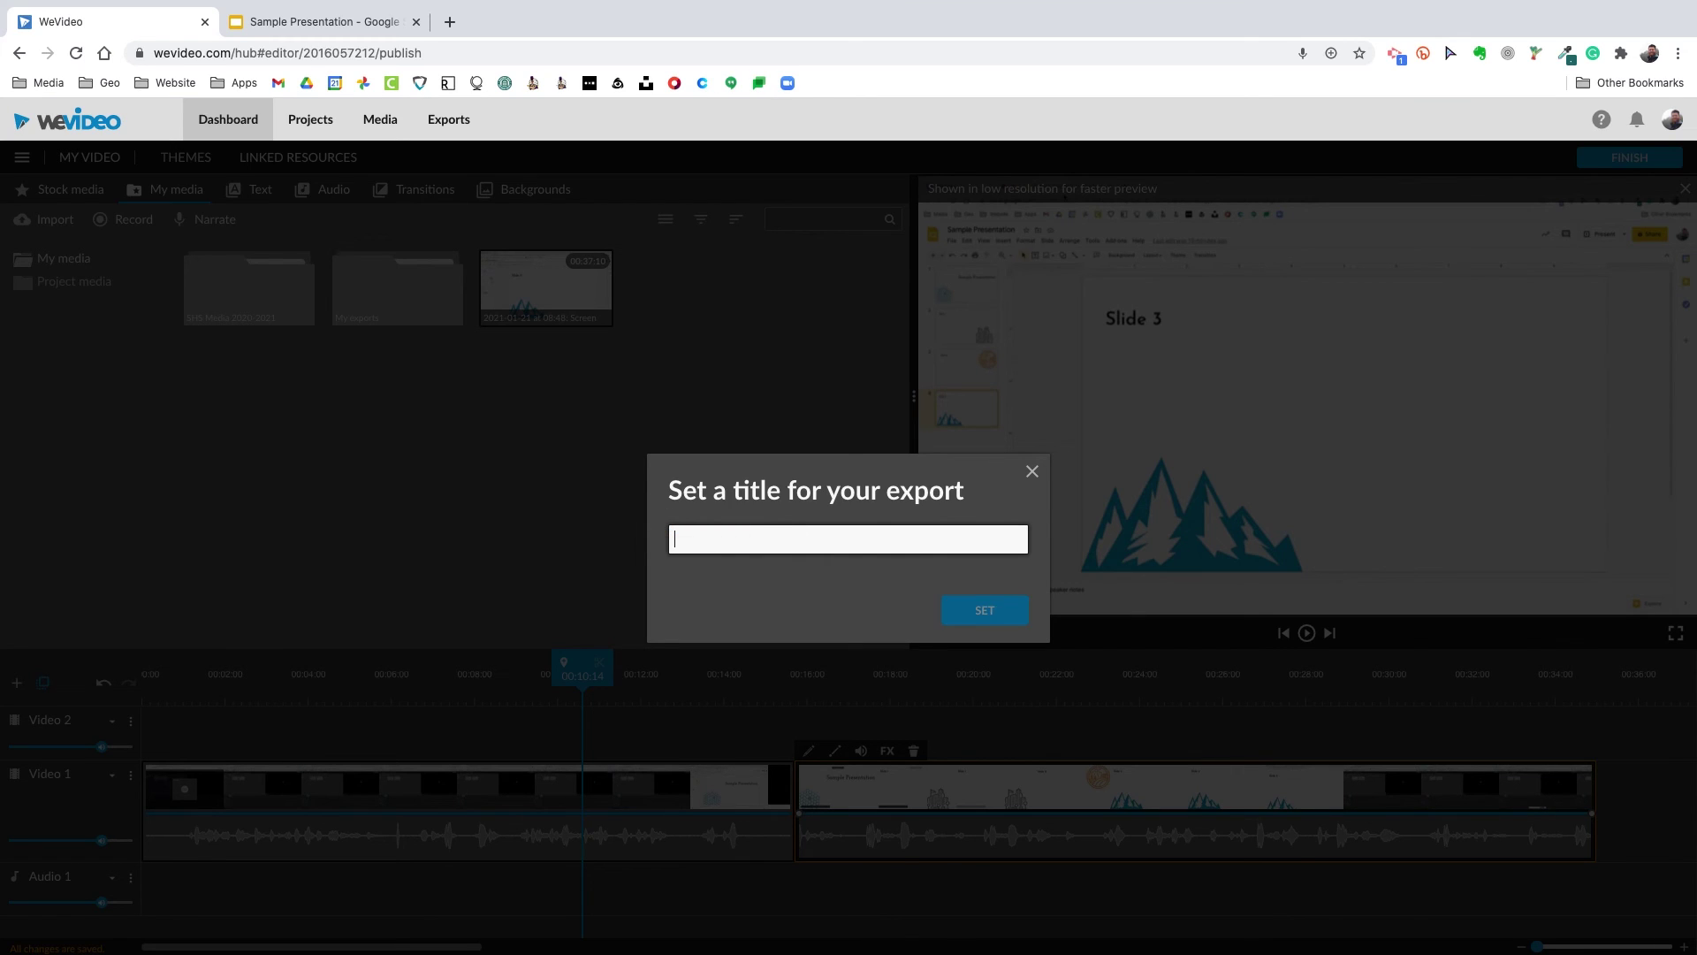
text(Sample)
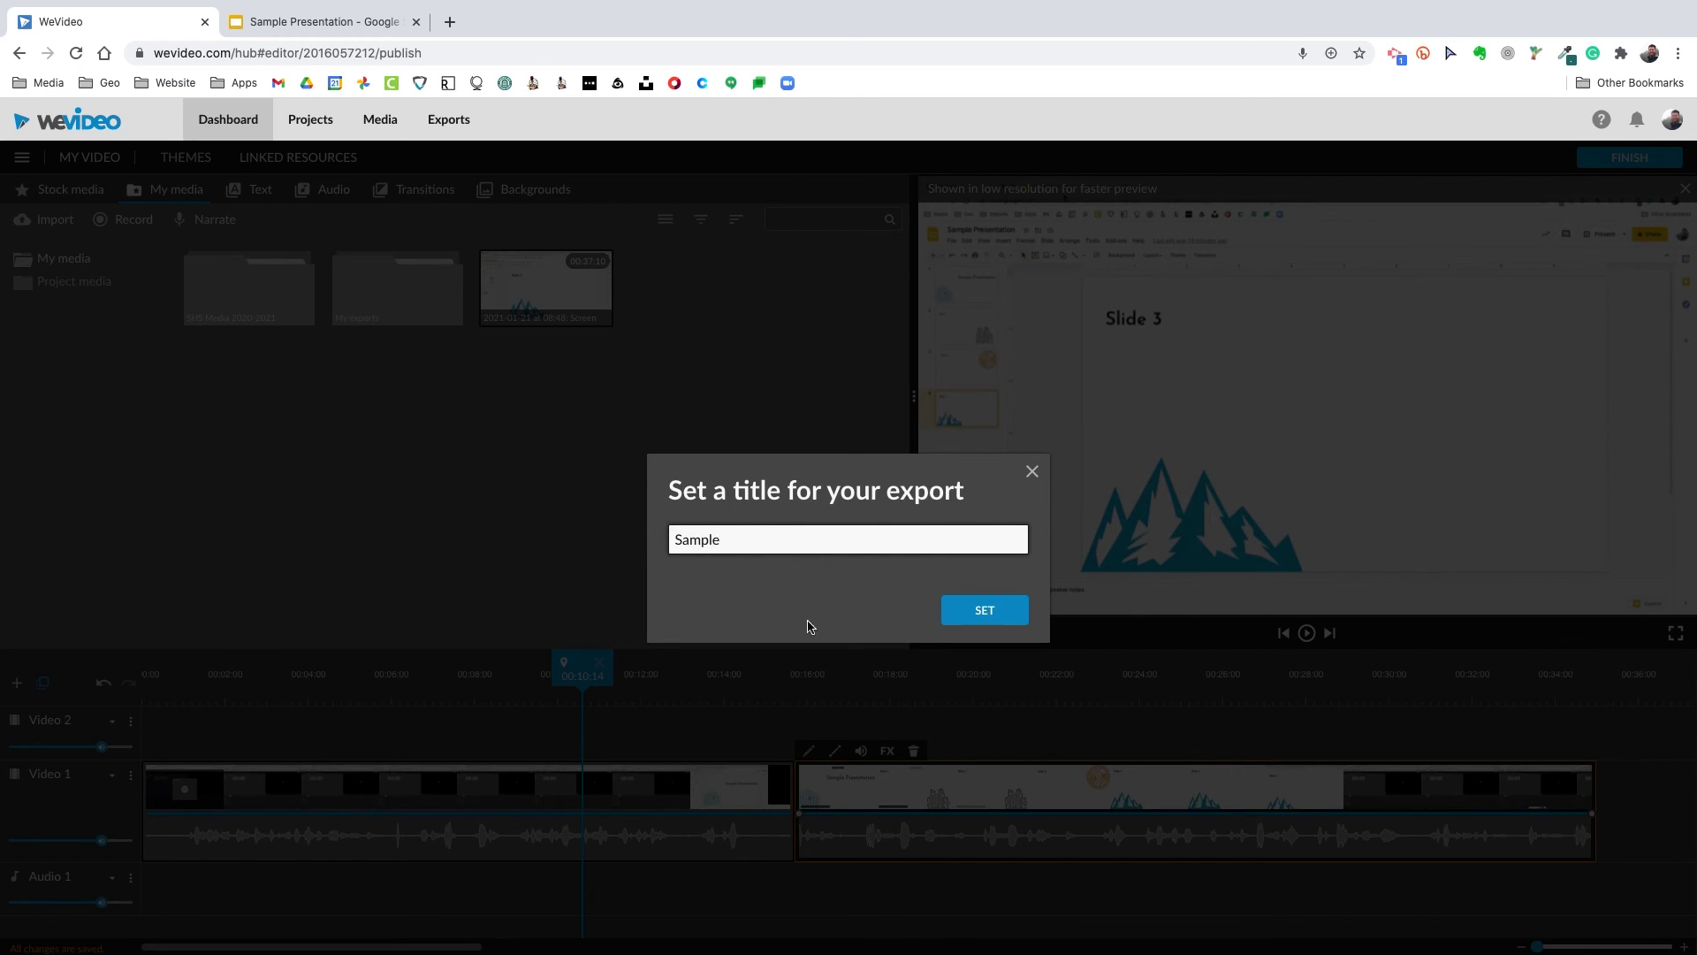
click(994, 614)
click(1213, 421)
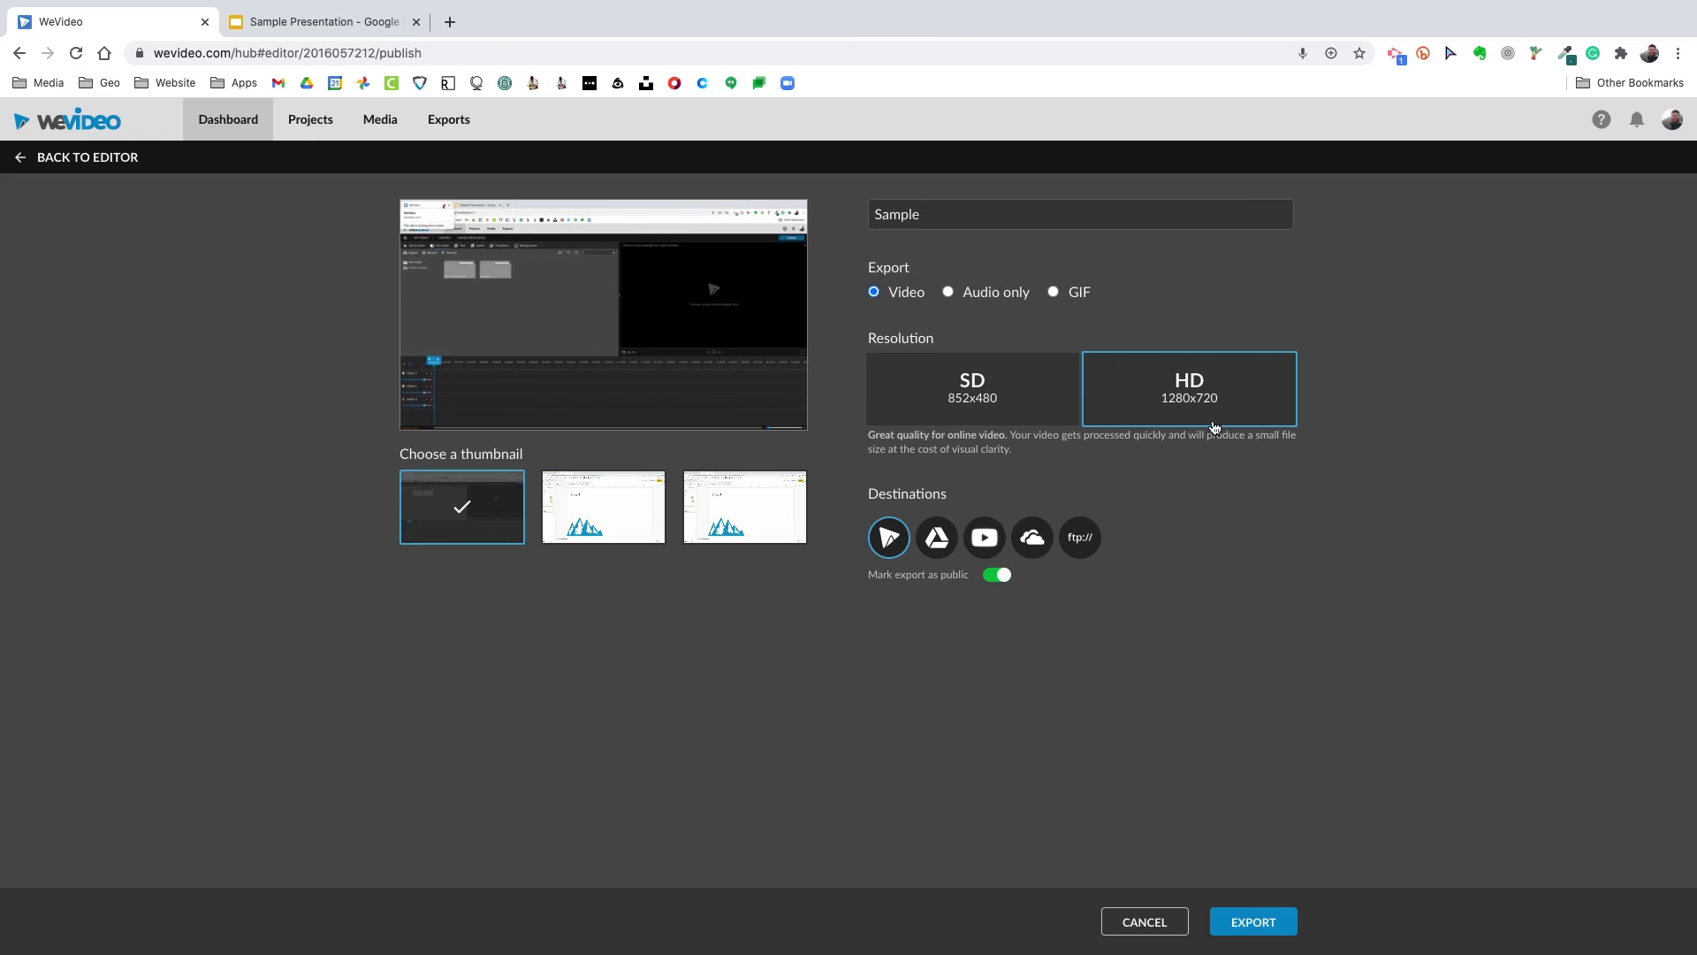